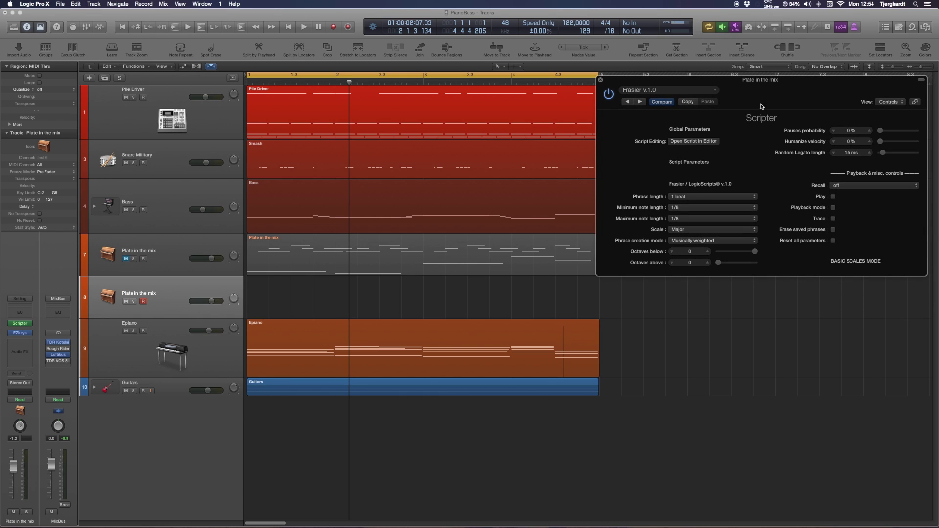
Play back the arrangement, stop it, and return the playhead to the start of bar 1
{"action": "left_click_drag", "start_coordinate": [679, 82], "coordinate": [686, 83]}
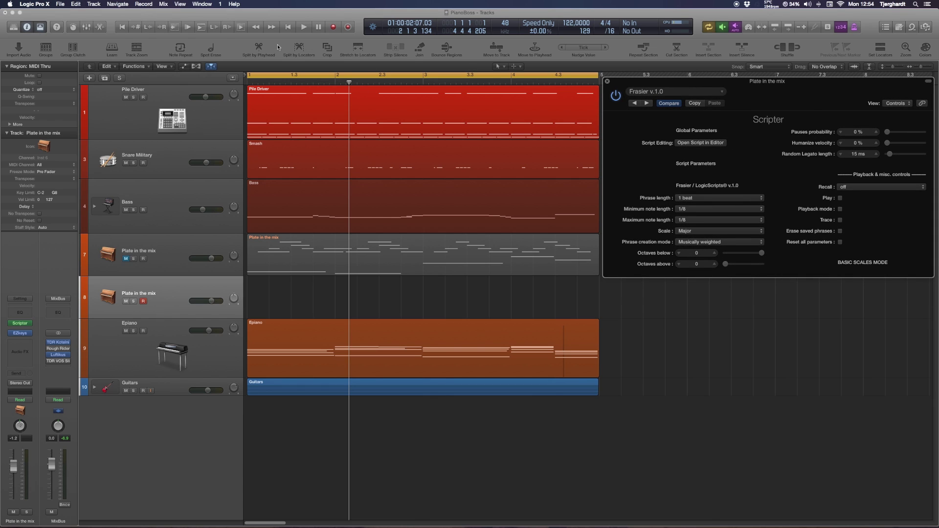
{"action": "left_click", "coordinate": [189, 27]}
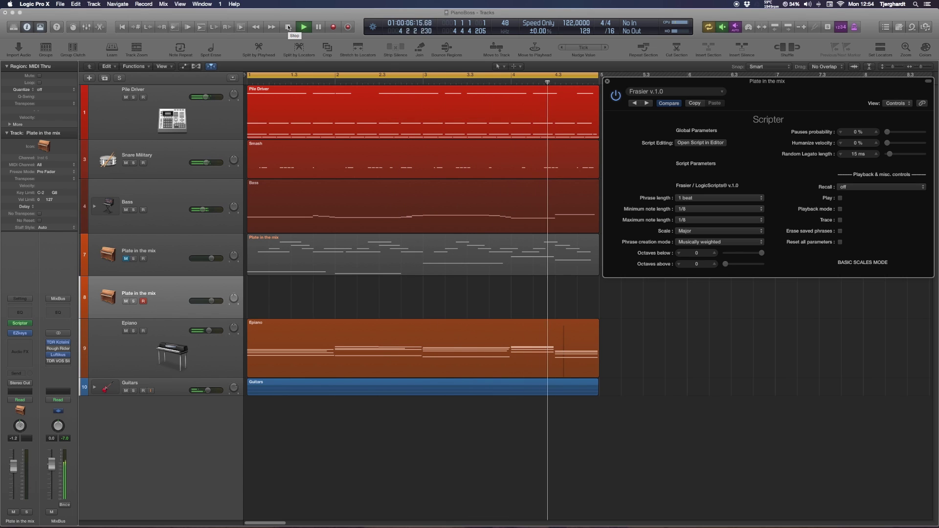
{"action": "left_click", "coordinate": [289, 27]}
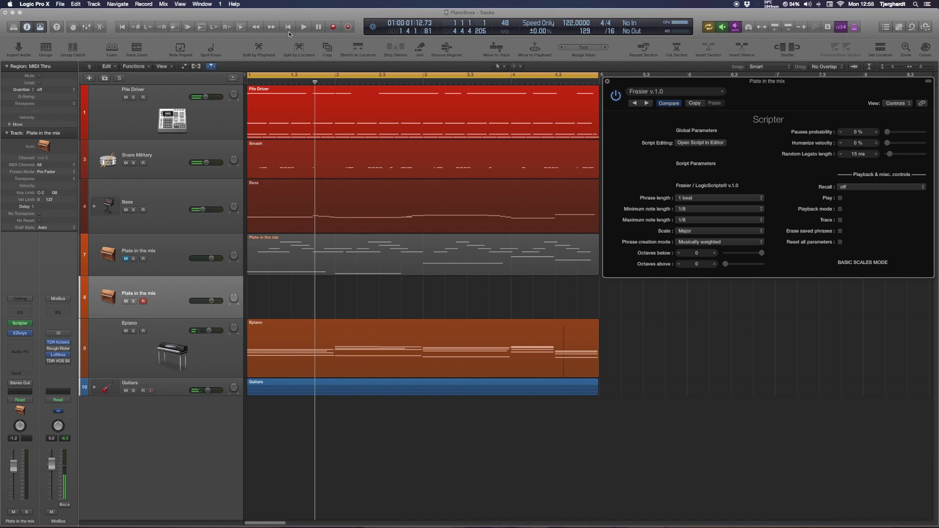
{"action": "left_click_drag", "start_coordinate": [314, 84], "coordinate": [248, 84]}
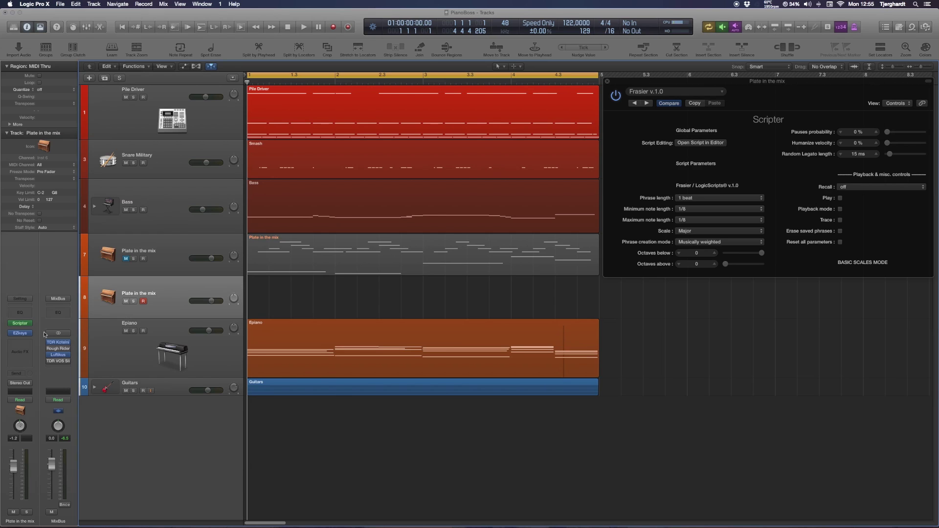
Inspect the EZkeys instrument on the selected piano track and close its window
{"action": "left_click", "coordinate": [22, 335]}
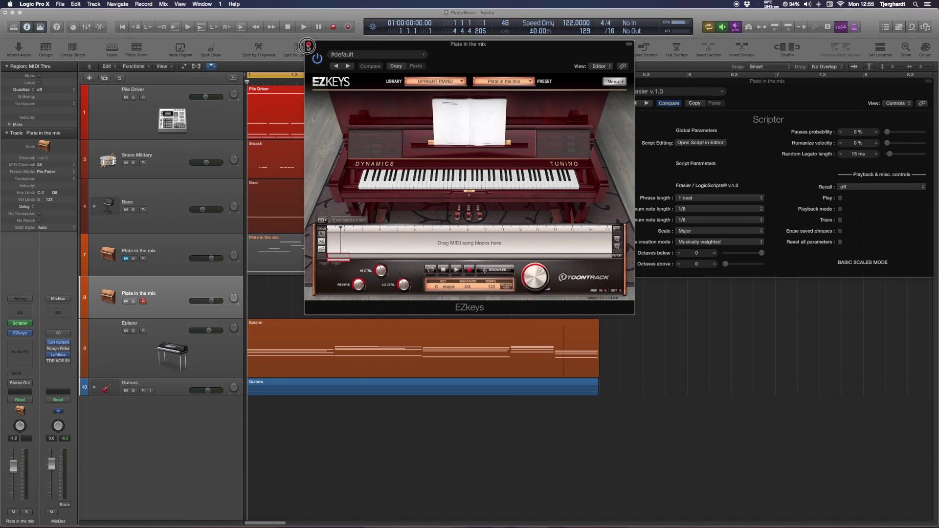
{"action": "left_click", "coordinate": [308, 44]}
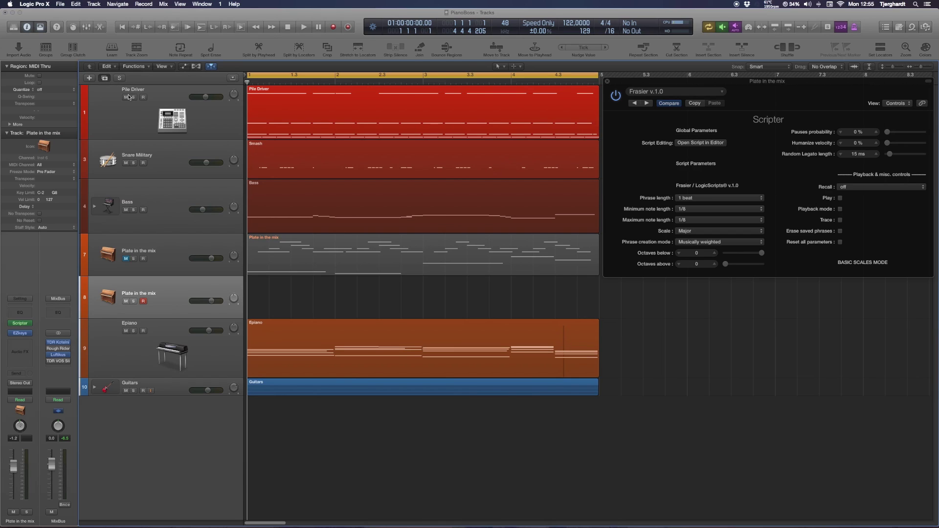
Duplicate the selected Plate in the mix track with its settings and remove Scripter from the duplicate
{"action": "key", "text": "super+d"}
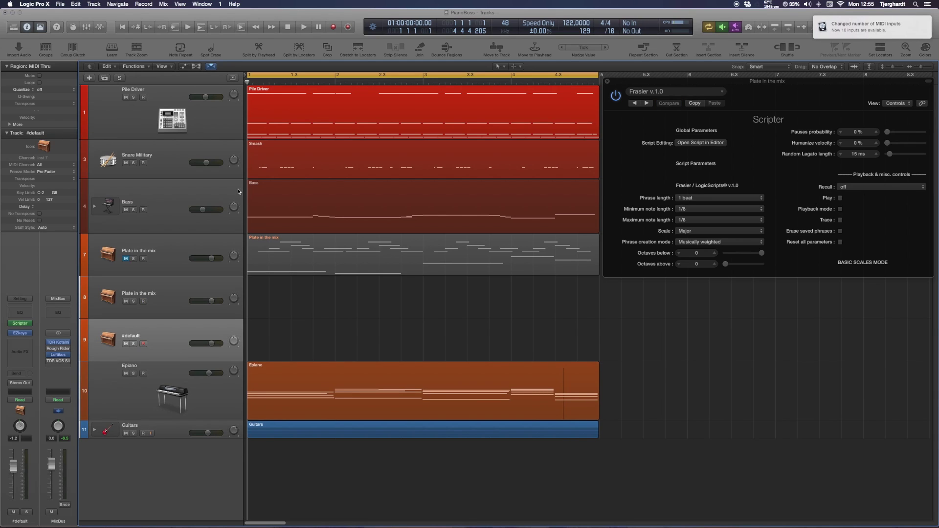
{"action": "left_click", "coordinate": [144, 339]}
{"action": "left_click", "coordinate": [163, 308]}
{"action": "left_click", "coordinate": [161, 336]}
{"action": "left_click", "coordinate": [30, 326]}
{"action": "left_click", "coordinate": [22, 277]}
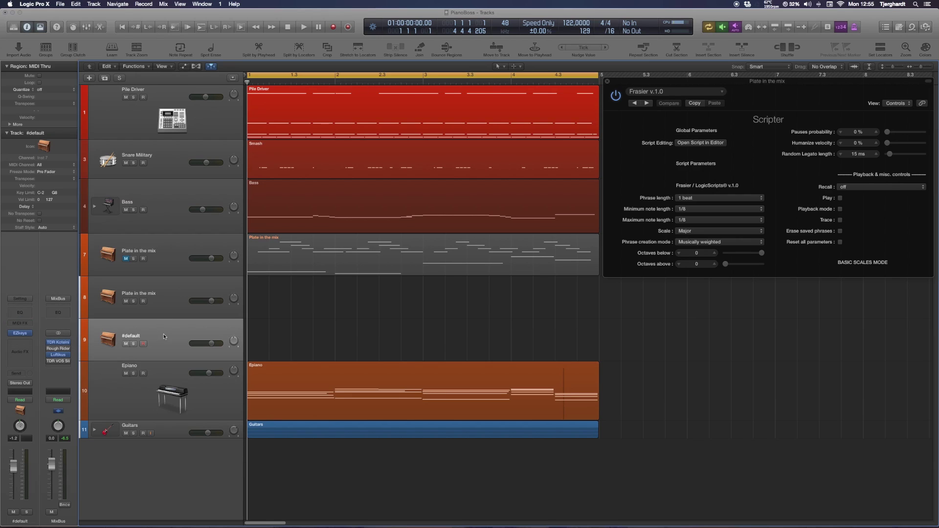
Select the Plate in the mix track 8 and examine the MIDI effects available for its Scripter slot
{"action": "left_click", "coordinate": [167, 295]}
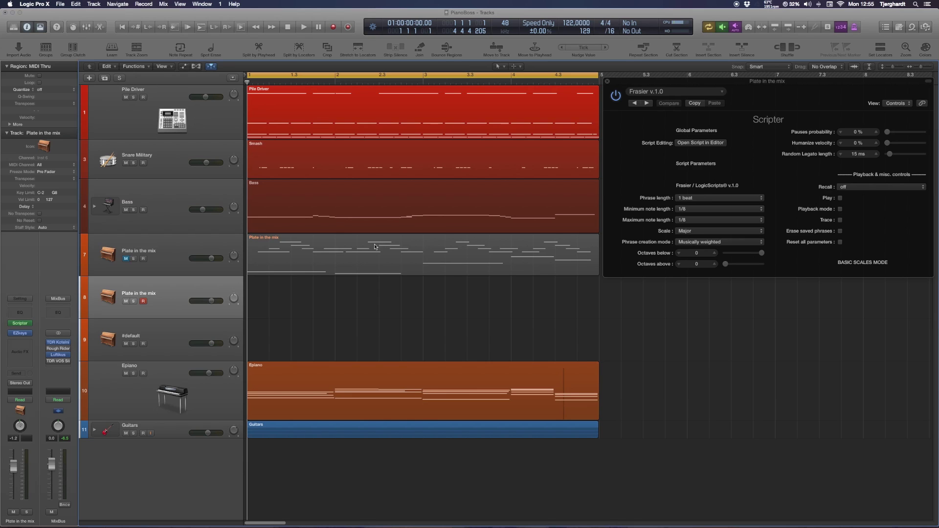
{"action": "left_click_drag", "start_coordinate": [767, 96], "coordinate": [510, 124]}
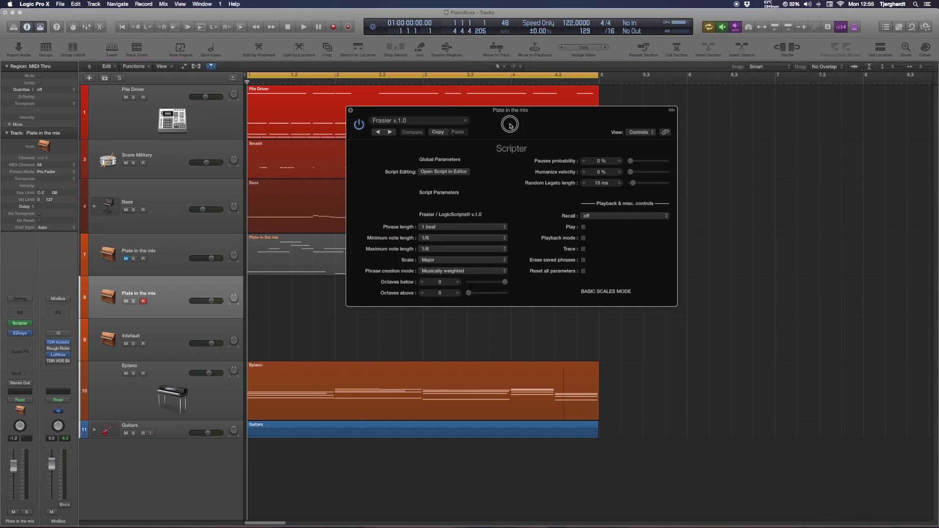
{"action": "left_click", "coordinate": [28, 324]}
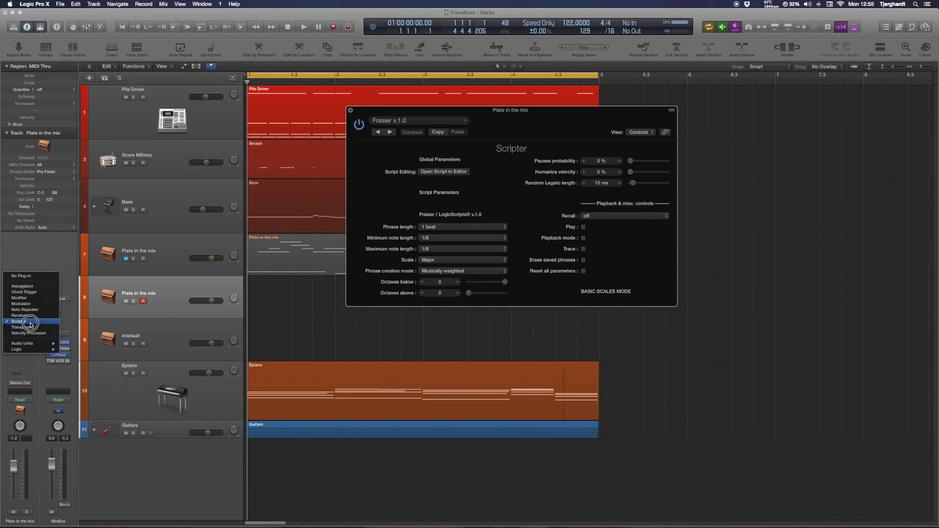
{"action": "left_click", "coordinate": [123, 319]}
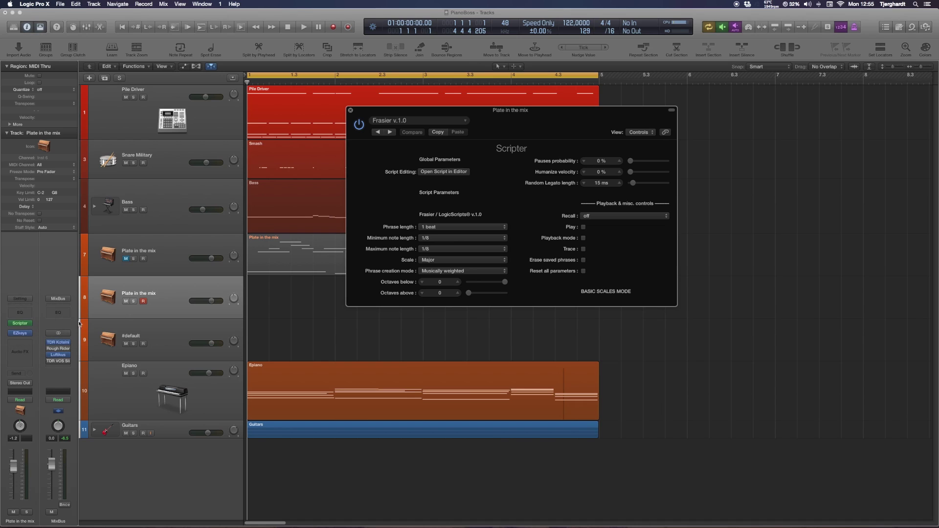
{"action": "left_click_drag", "start_coordinate": [514, 125], "coordinate": [485, 130]}
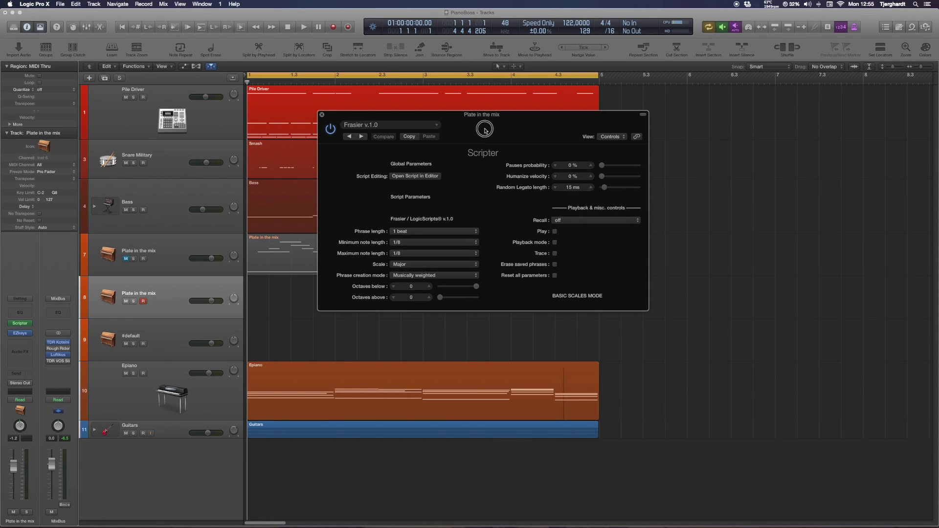
Open the Frasier script in the Script Editor, place it beside the Scripter window, and enlarge its console area
{"action": "left_click", "coordinate": [425, 176]}
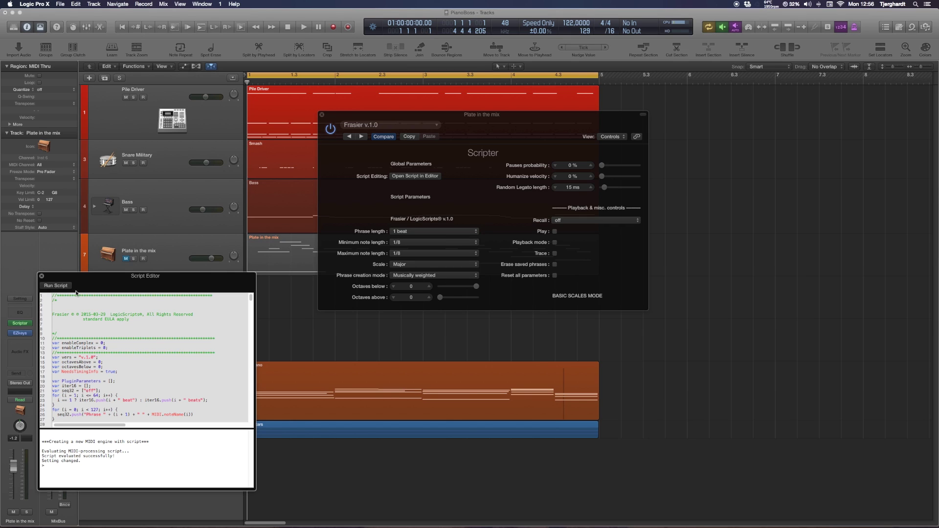
{"action": "left_click_drag", "start_coordinate": [104, 285], "coordinate": [720, 123]}
{"action": "left_click_drag", "start_coordinate": [592, 123], "coordinate": [508, 109]}
{"action": "left_click_drag", "start_coordinate": [723, 123], "coordinate": [647, 111]}
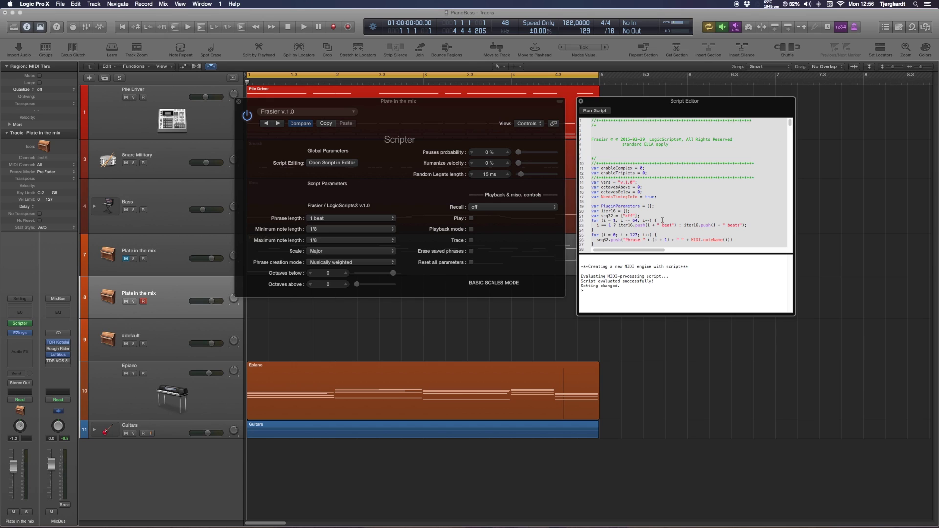
{"action": "left_click_drag", "start_coordinate": [665, 254], "coordinate": [663, 189]}
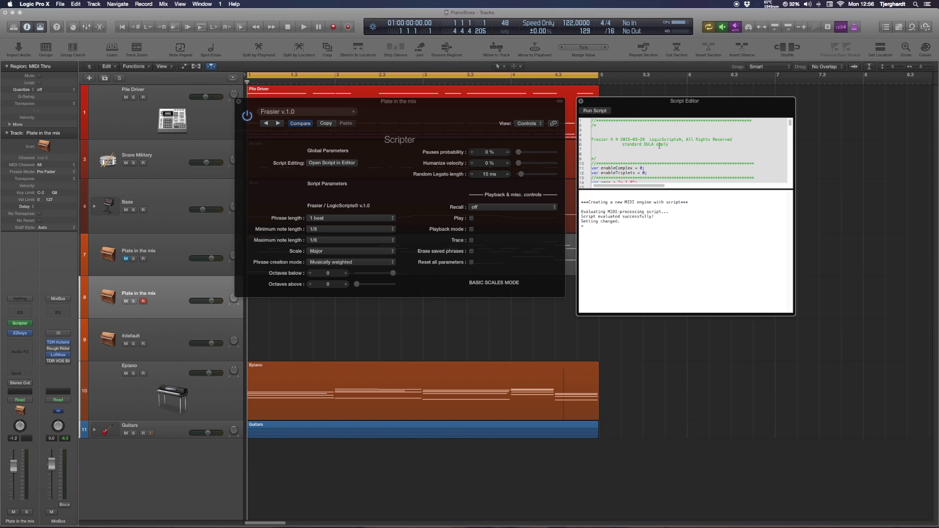
Examine the script's enableComplex and enableTriplets variables alongside Scripter's scale and minimum note length choices
{"action": "left_click", "coordinate": [663, 168]}
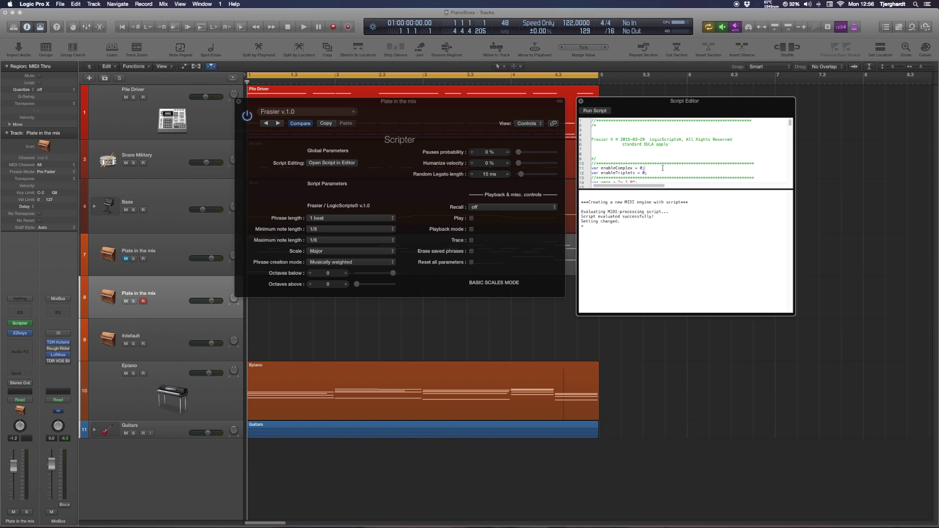
{"action": "double_click", "coordinate": [641, 167]}
{"action": "left_click", "coordinate": [351, 252]}
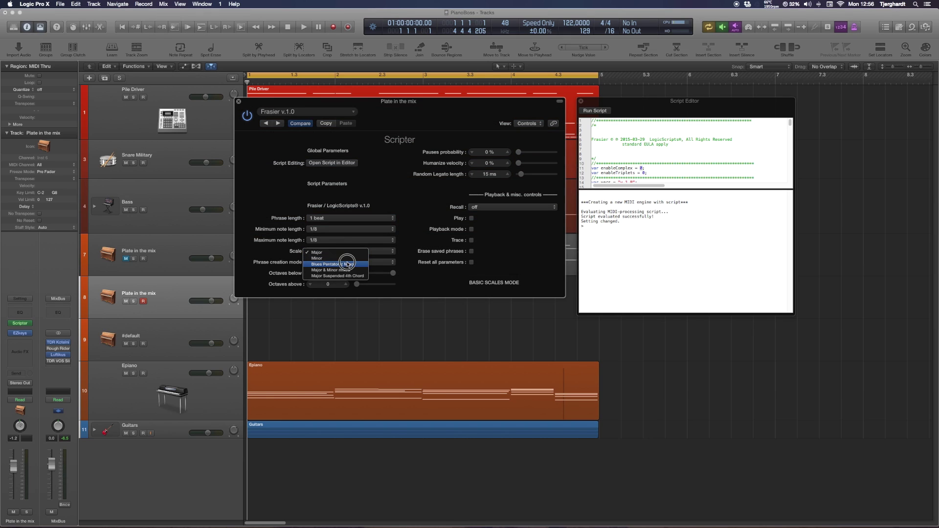
{"action": "left_click_drag", "start_coordinate": [345, 276], "coordinate": [404, 243]}
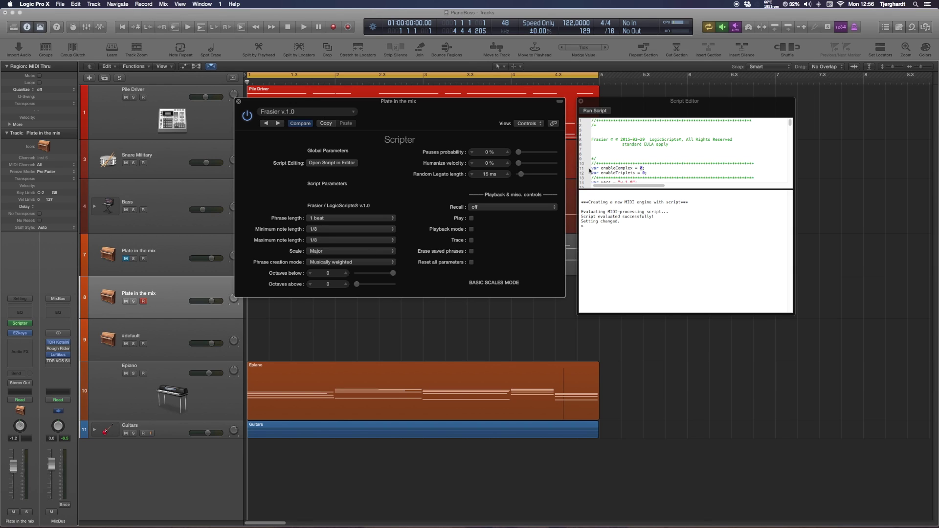
{"action": "left_click", "coordinate": [642, 173]}
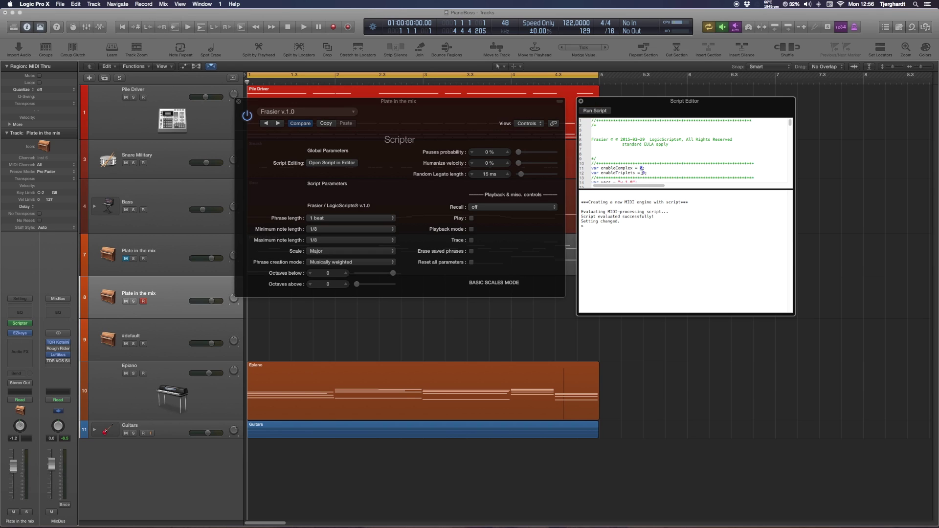
{"action": "double_click", "coordinate": [643, 172]}
{"action": "left_click", "coordinate": [330, 230]}
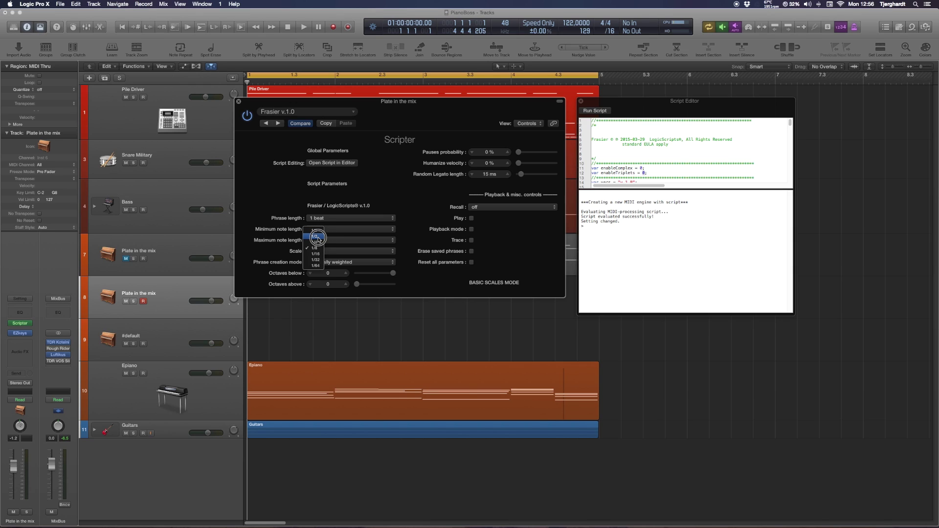
{"action": "left_click", "coordinate": [415, 216]}
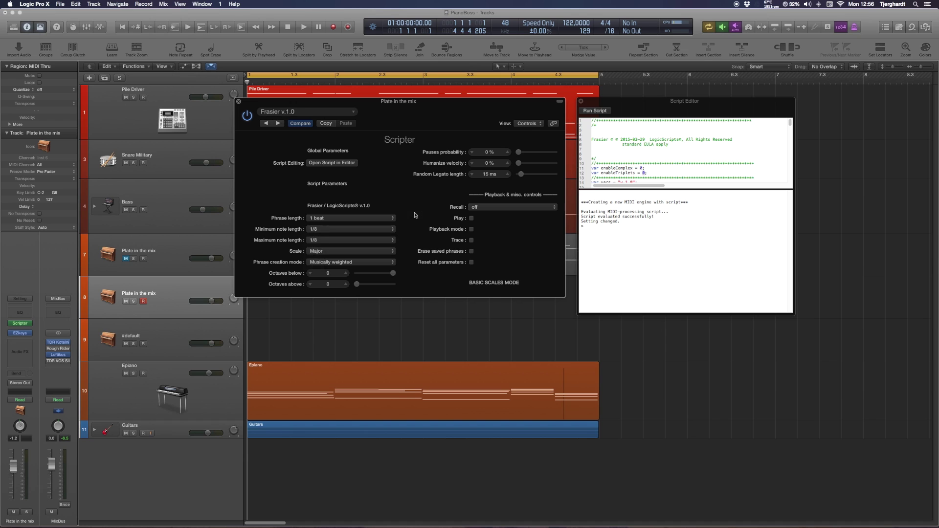
Review the enableComplex and enableTriplets values in the script, then run it and close the Script Editor
{"action": "left_click_drag", "start_coordinate": [503, 102], "coordinate": [401, 93]}
{"action": "left_click_drag", "start_coordinate": [461, 289], "coordinate": [477, 275]}
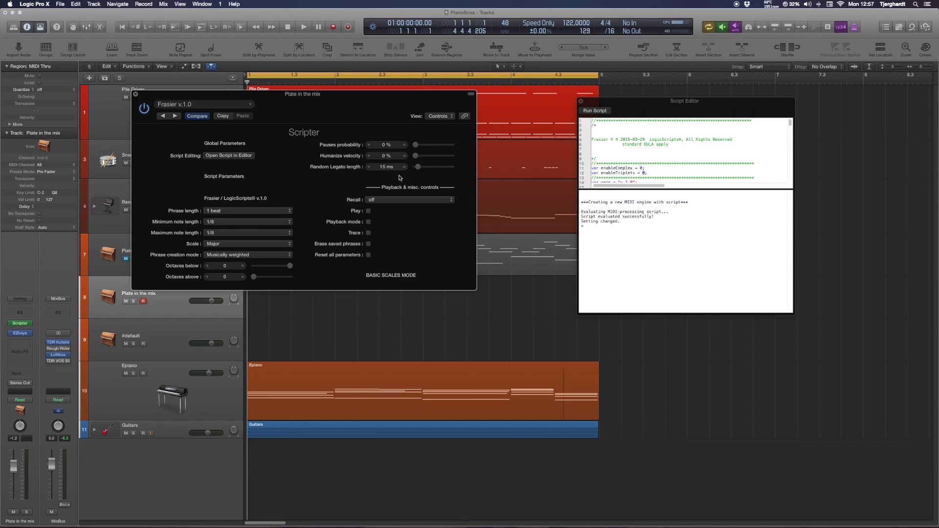
{"action": "left_click_drag", "start_coordinate": [392, 104], "coordinate": [779, 257]}
{"action": "double_click", "coordinate": [641, 168]}
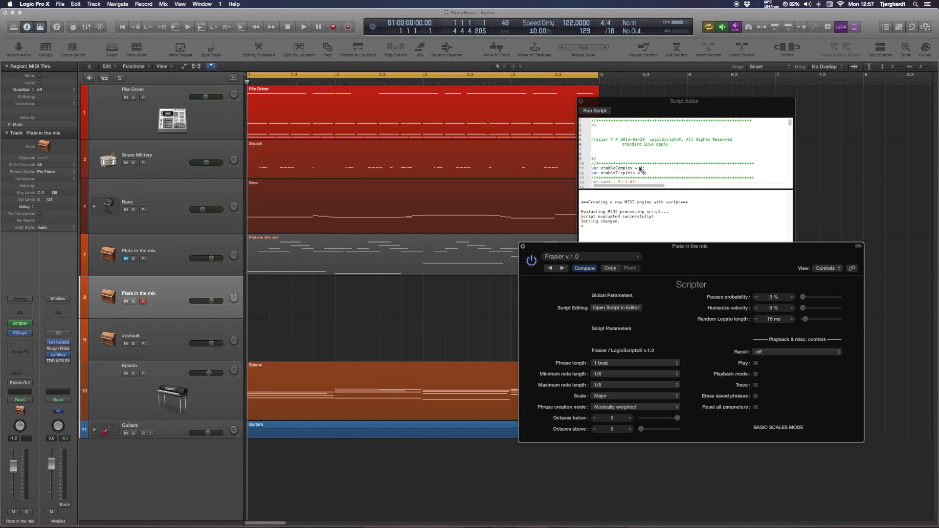
{"action": "type", "text": "1"}
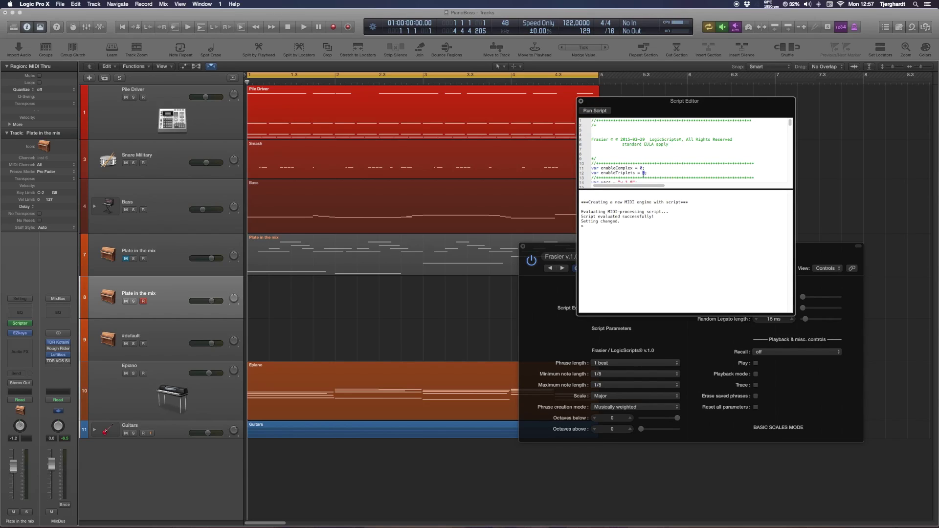
{"action": "double_click", "coordinate": [644, 173]}
{"action": "left_click", "coordinate": [590, 111]}
{"action": "left_click", "coordinate": [581, 103]}
{"action": "left_click_drag", "start_coordinate": [673, 277], "coordinate": [687, 142]}
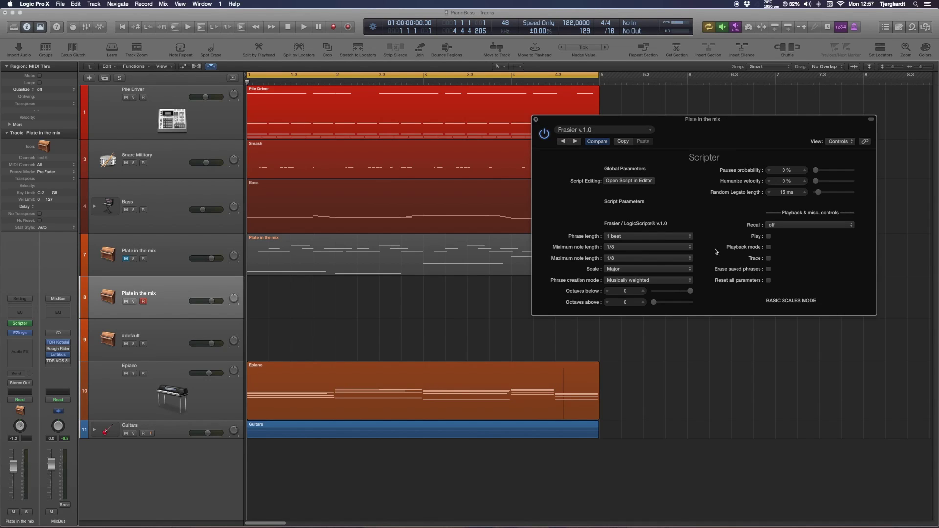
Set the phrase length to 4 beats and review the minimum note length and scale choices
{"action": "left_click", "coordinate": [638, 236]}
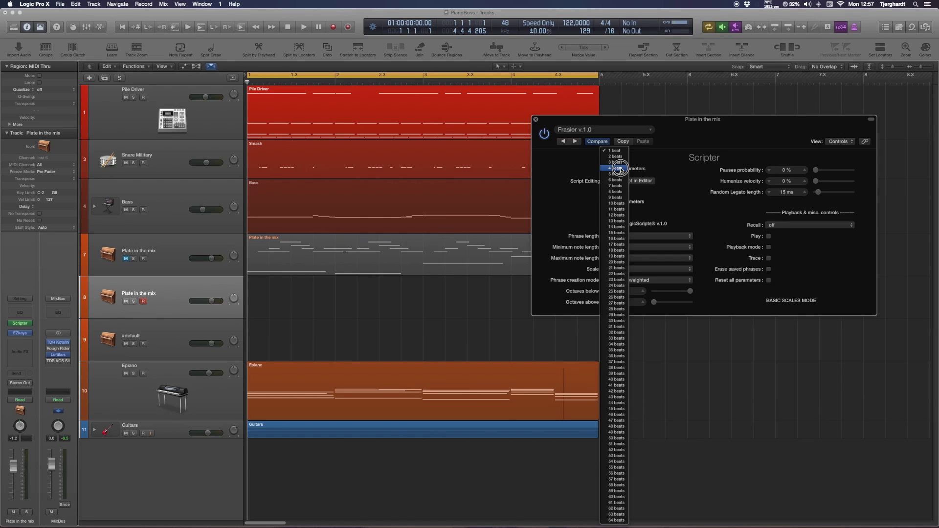
{"action": "left_click", "coordinate": [621, 168]}
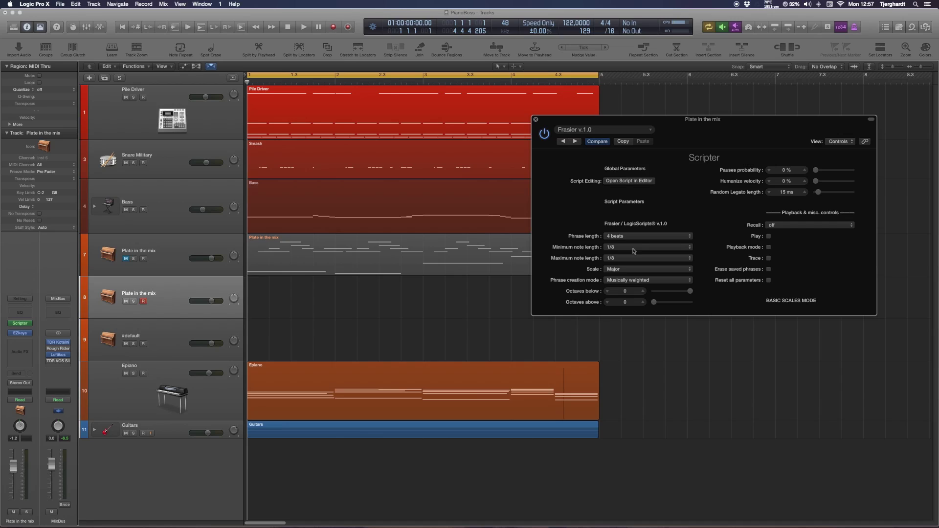
{"action": "left_click", "coordinate": [634, 251]}
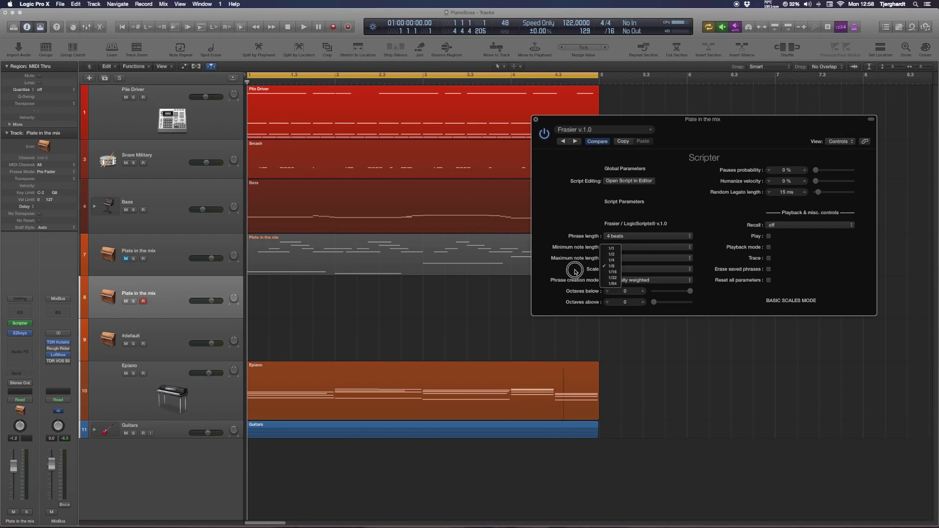
{"action": "left_click", "coordinate": [569, 271]}
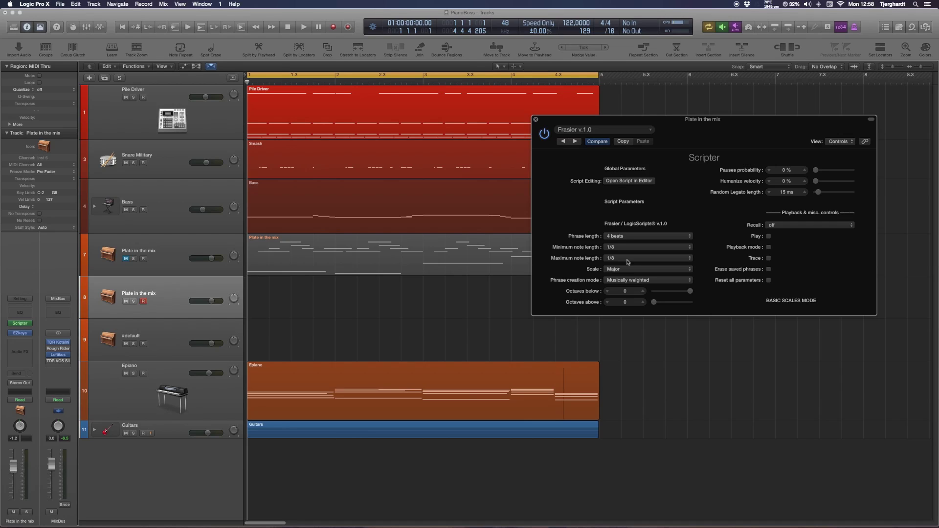
{"action": "left_click", "coordinate": [631, 270]}
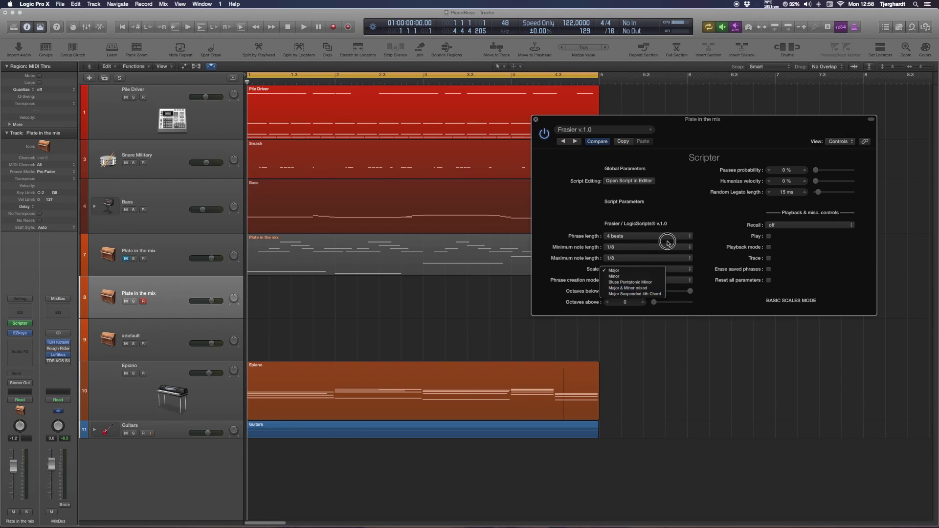
{"action": "left_click", "coordinate": [677, 217]}
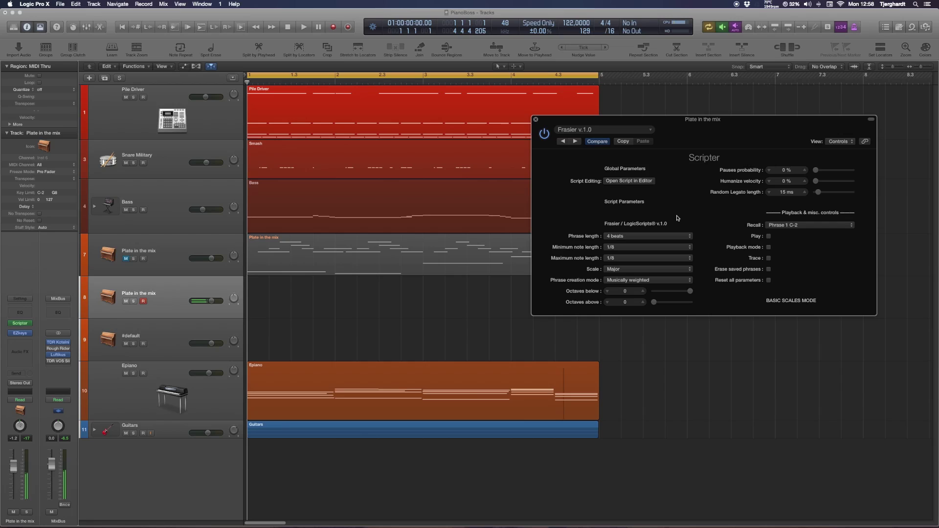
Try the available phrase creation modes in the Frasier script
{"action": "left_click", "coordinate": [641, 281]}
{"action": "left_click", "coordinate": [626, 274]}
{"action": "left_click", "coordinate": [633, 280]}
{"action": "left_click", "coordinate": [632, 288]}
{"action": "left_click", "coordinate": [645, 294]}
Lower the Octaves below value and restore it to 0
{"action": "left_click", "coordinate": [608, 292]}
{"action": "left_click", "coordinate": [608, 292]}
{"action": "left_click", "coordinate": [643, 291]}
{"action": "left_click", "coordinate": [643, 292]}
Set the pauses probability to 12 % and the humanize velocity to 20 %
{"action": "left_click_drag", "start_coordinate": [819, 173], "coordinate": [822, 174]}
{"action": "left_click", "coordinate": [825, 183]}
{"action": "left_click", "coordinate": [827, 184]}
{"action": "left_click_drag", "start_coordinate": [826, 183], "coordinate": [827, 182]}
Adjust the random legato length to 4 ms
{"action": "left_click_drag", "start_coordinate": [819, 193], "coordinate": [816, 194]}
{"action": "mouse_move", "coordinate": [816, 194]}
{"action": "left_mouse_down"}
{"action": "mouse_move", "coordinate": [824, 187]}
{"action": "mouse_move", "coordinate": [814, 193]}
{"action": "left_mouse_up"}
{"action": "left_click_drag", "start_coordinate": [816, 194], "coordinate": [818, 195]}
{"action": "left_click", "coordinate": [818, 194]}
Erase the saved phrases, set Recall to Phrase 1 C-2, and review the list of phrase slots
{"action": "left_click", "coordinate": [770, 270]}
{"action": "left_click", "coordinate": [803, 226]}
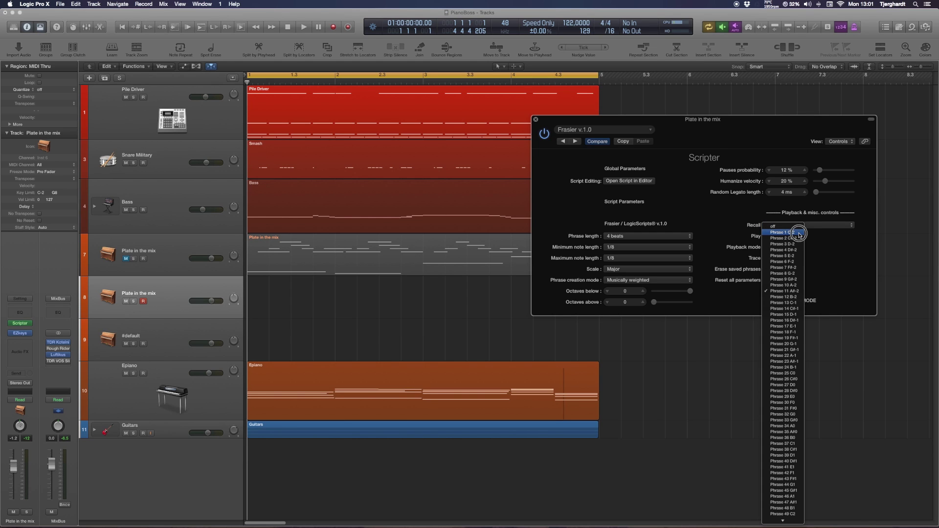
{"action": "left_click", "coordinate": [799, 233]}
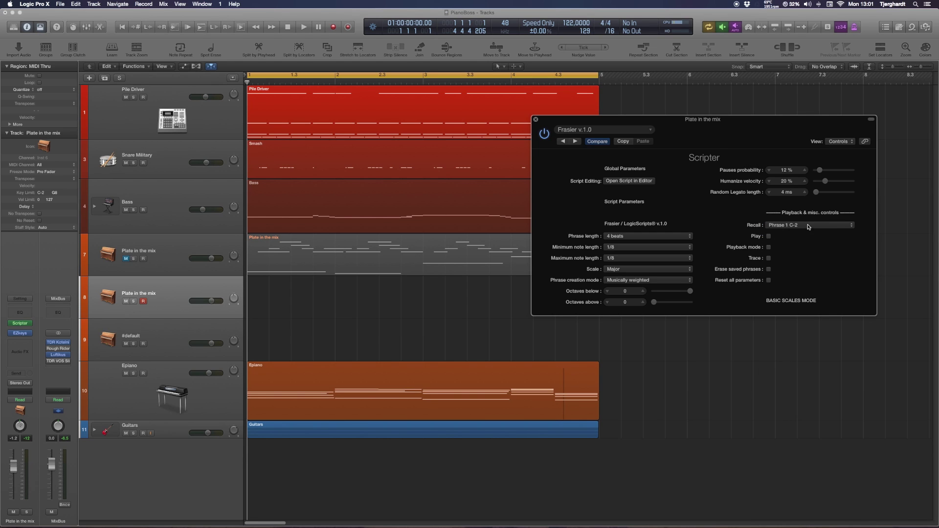
{"action": "left_click", "coordinate": [807, 226]}
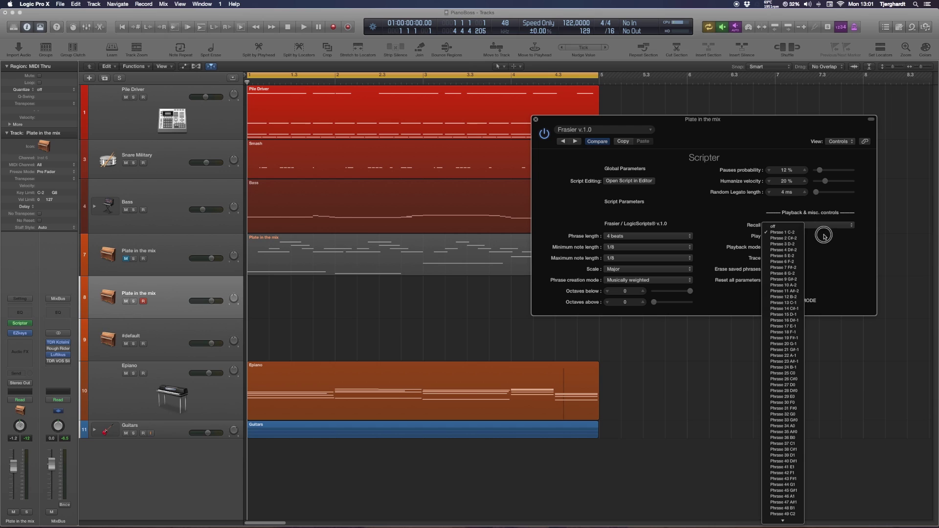
Play back Phrase 1 C-2, and recall and audition Phrase 8 G-2 and Phrase 11 A#-2 in the script
{"action": "left_click", "coordinate": [824, 235]}
{"action": "left_click", "coordinate": [769, 236]}
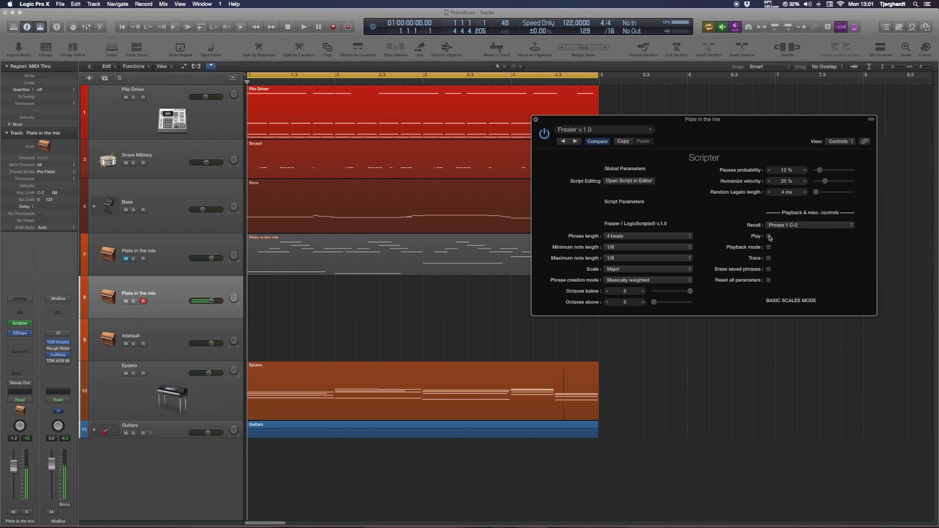
{"action": "left_click", "coordinate": [781, 225]}
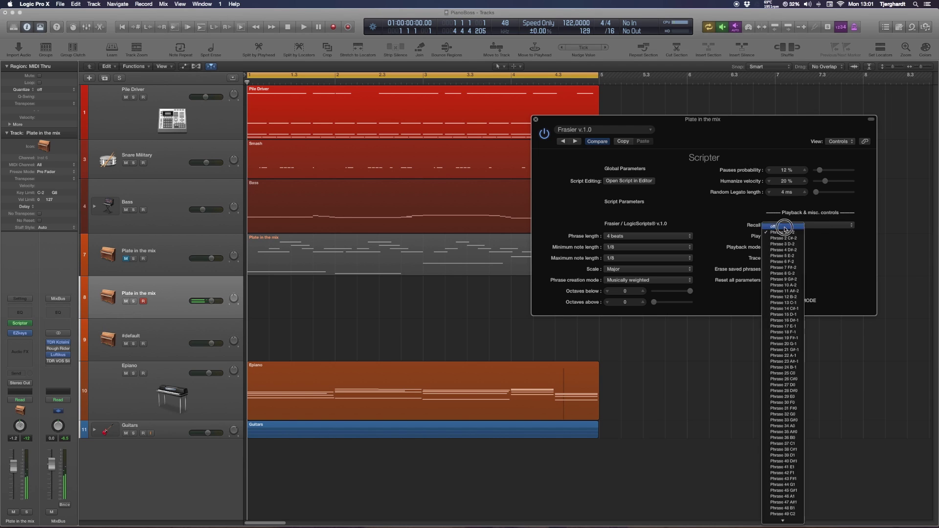
{"action": "left_click", "coordinate": [784, 275]}
{"action": "left_click", "coordinate": [770, 238]}
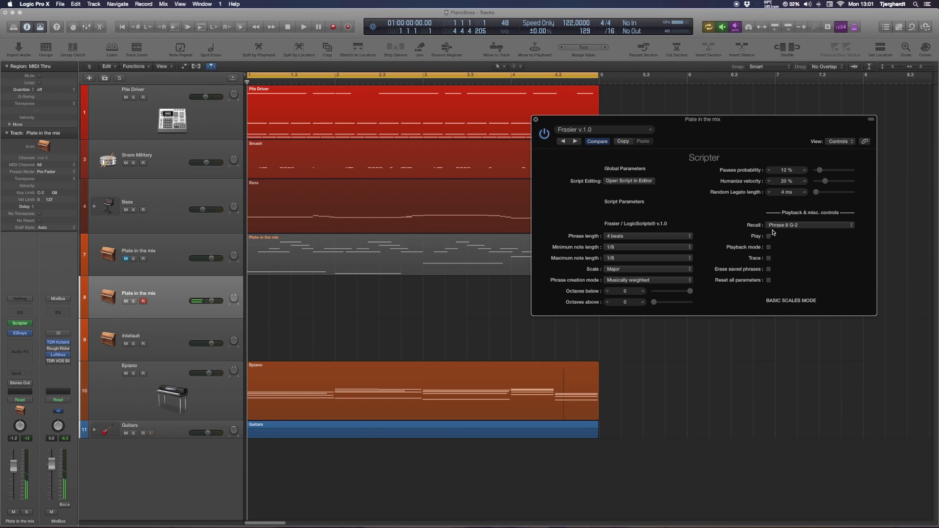
{"action": "left_click", "coordinate": [772, 226]}
{"action": "left_click", "coordinate": [784, 292]}
{"action": "left_click", "coordinate": [769, 238]}
Create an empty MIDI region on track 8, extend it from bar 1 to bar 5, and open it in the Piano Roll
{"action": "right_click", "coordinate": [260, 298]}
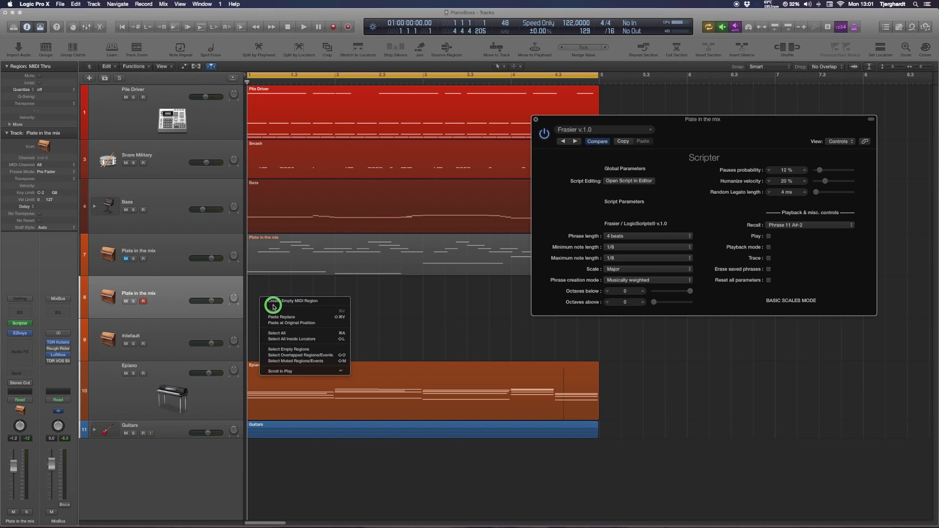
{"action": "left_click", "coordinate": [275, 300]}
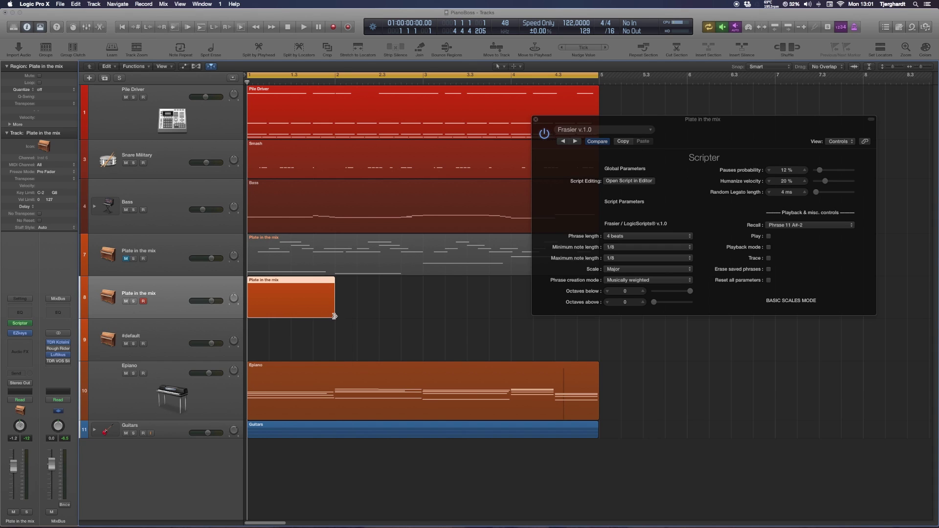
{"action": "left_click_drag", "start_coordinate": [333, 316], "coordinate": [598, 317]}
{"action": "left_click_drag", "start_coordinate": [597, 76], "coordinate": [598, 77]}
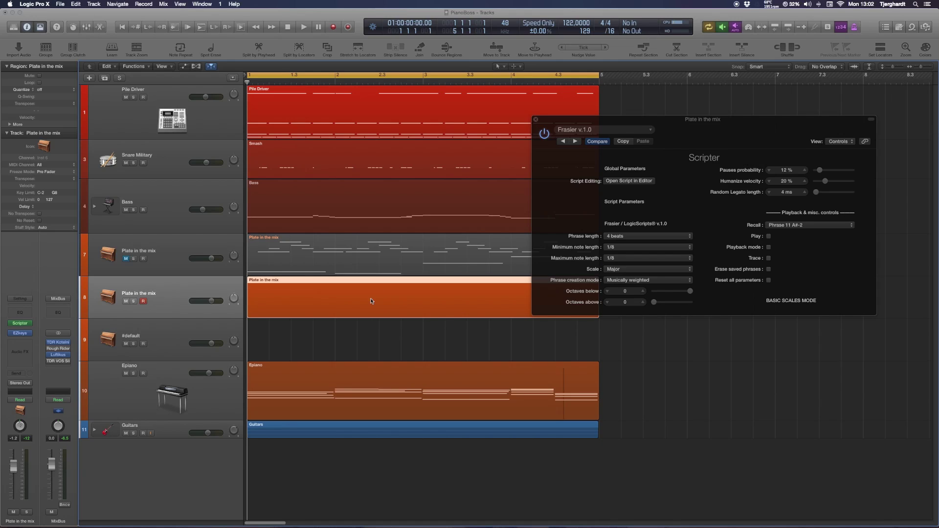
{"action": "double_click", "coordinate": [299, 303]}
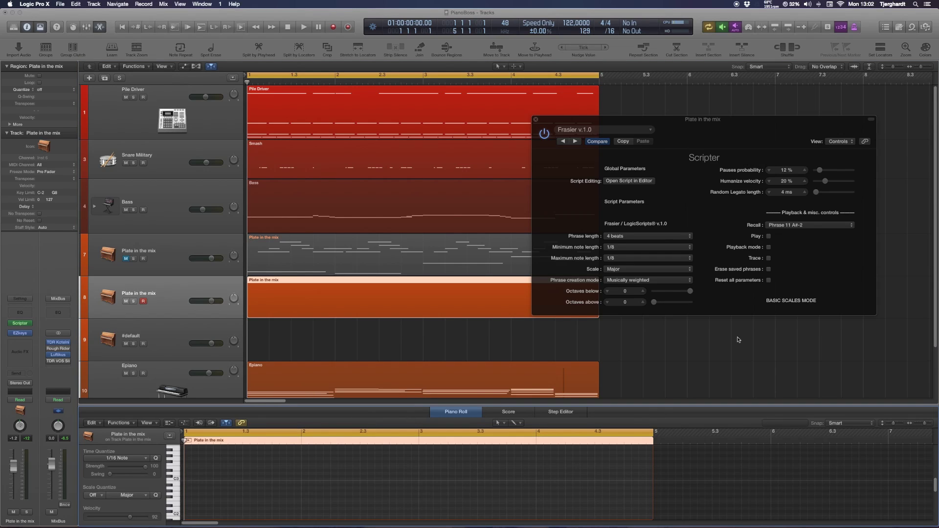
Enable Playback mode in the Frasier script and check the trigger notes of the phrase slots in the Recall list
{"action": "left_click", "coordinate": [797, 226]}
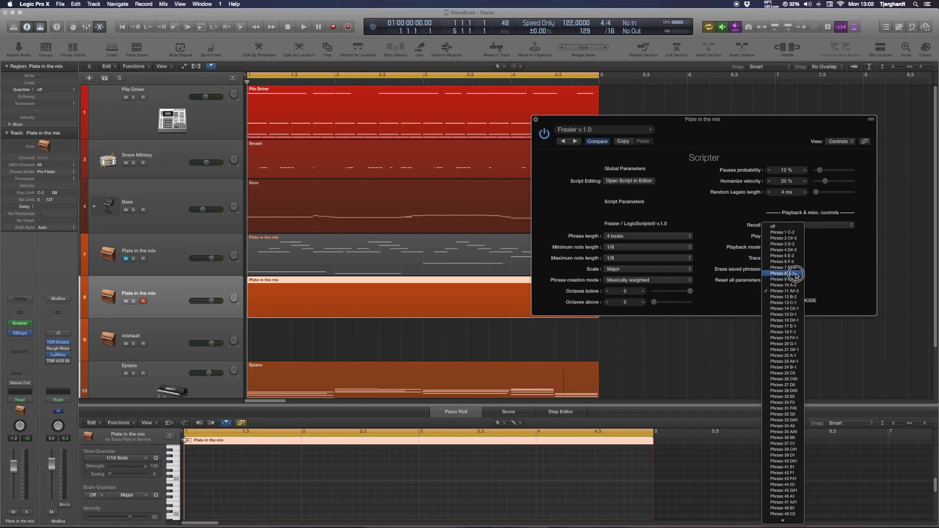
{"action": "left_click", "coordinate": [841, 361]}
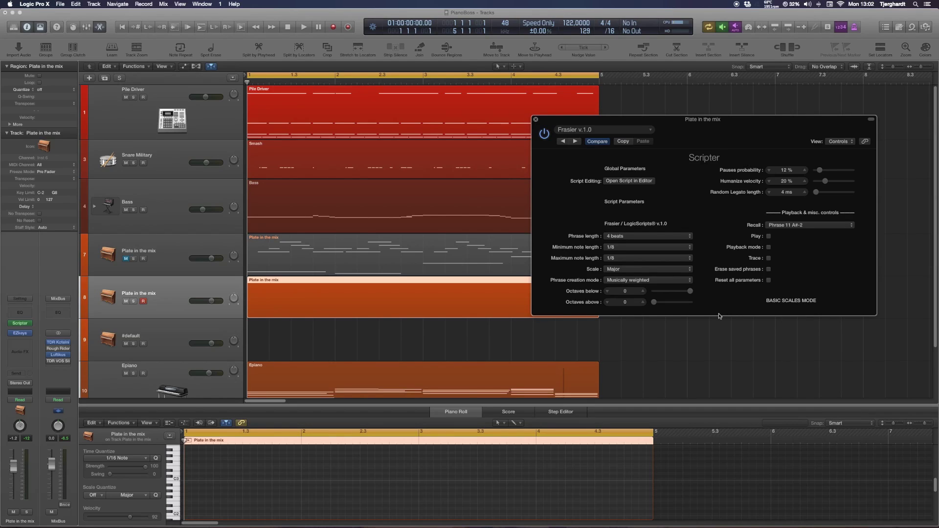
{"action": "left_click", "coordinate": [769, 247]}
{"action": "left_click", "coordinate": [786, 225]}
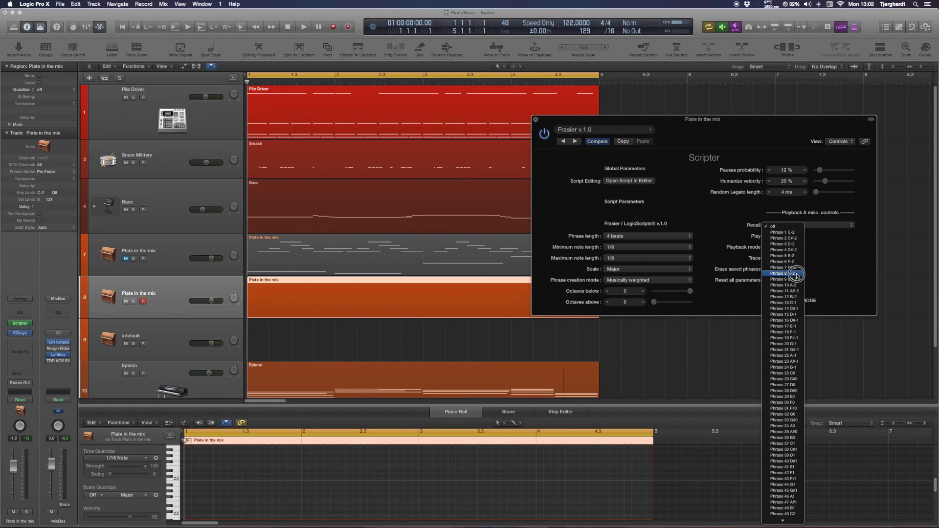
{"action": "left_click", "coordinate": [831, 271]}
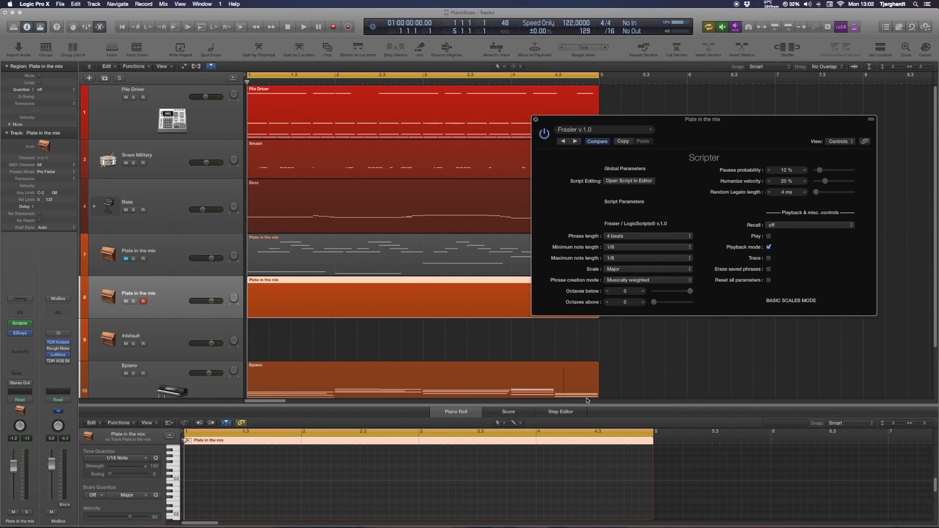
Enlarge the Piano Roll and create a G-2 note at the start of bar 1 to trigger Phrase 8
{"action": "left_click_drag", "start_coordinate": [613, 405], "coordinate": [611, 320]}
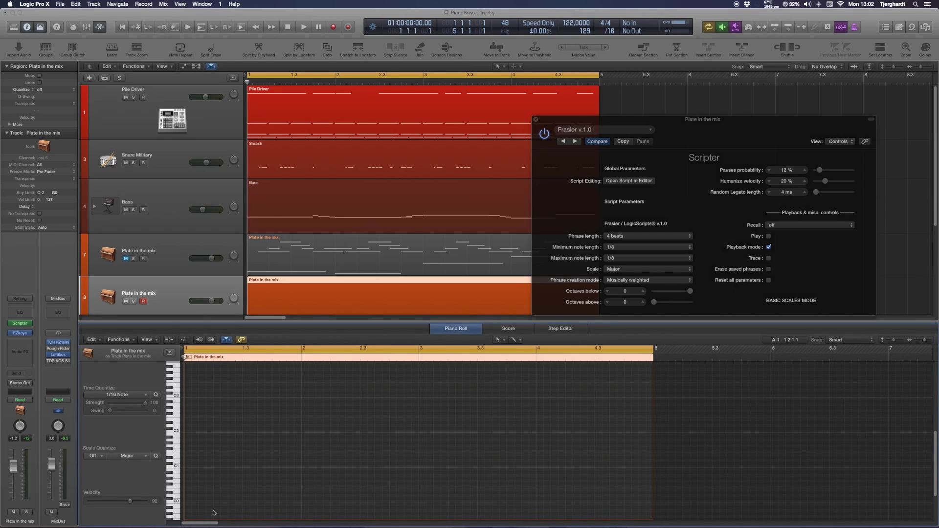
{"action": "scroll", "coordinate": [205, 496], "scroll_direction": "down", "scroll_amount": 5}
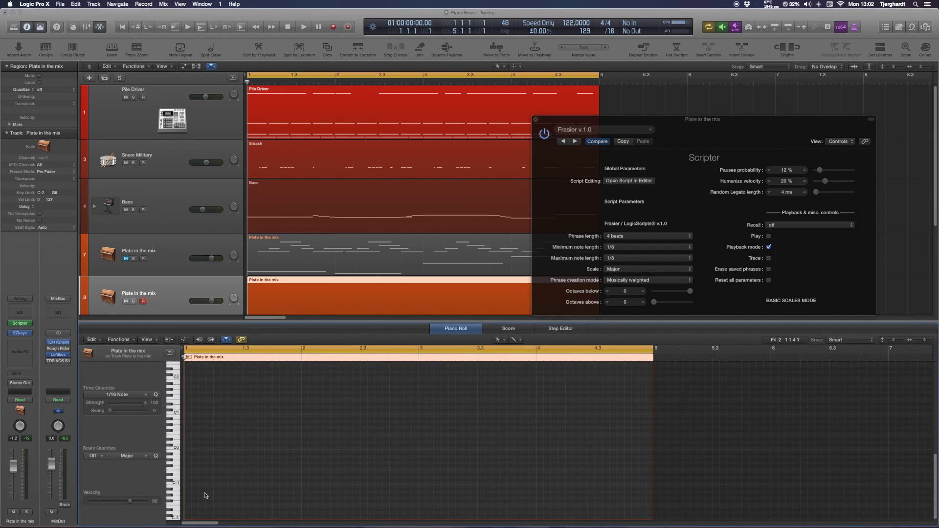
{"action": "left_click", "coordinate": [790, 225]}
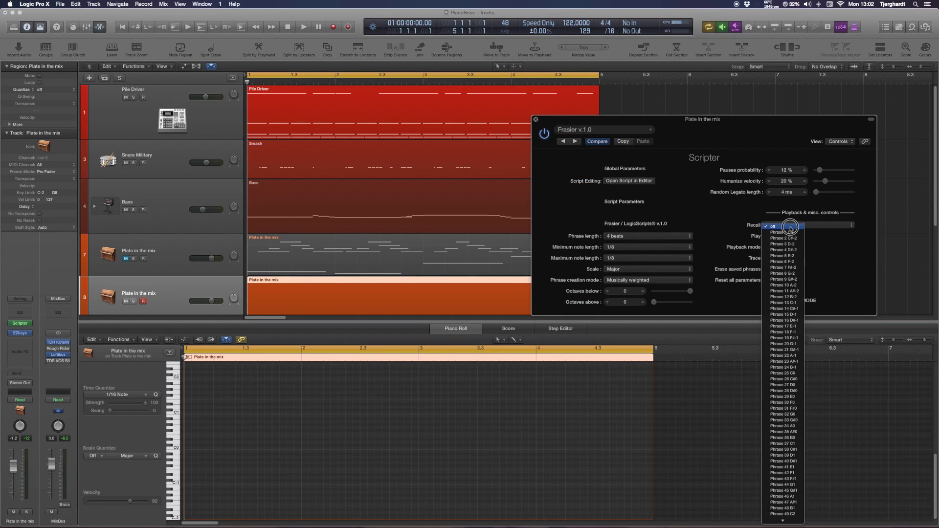
{"action": "left_click", "coordinate": [822, 246]}
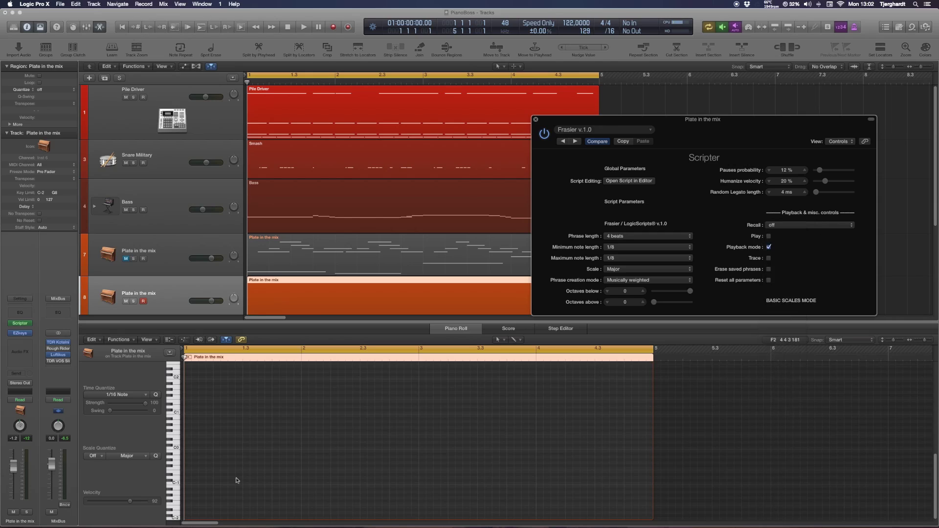
{"action": "right_click", "coordinate": [200, 494]}
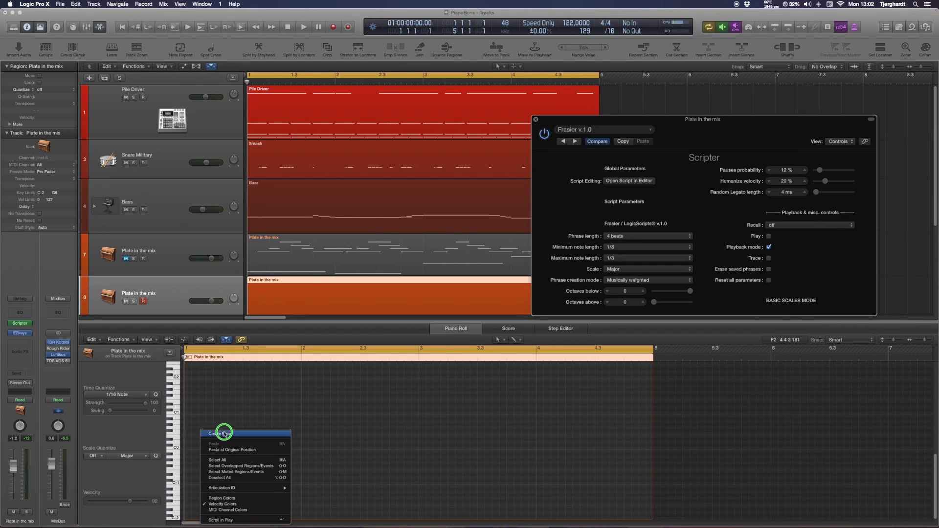
{"action": "left_click", "coordinate": [222, 439]}
{"action": "left_click_drag", "start_coordinate": [199, 495], "coordinate": [192, 498]}
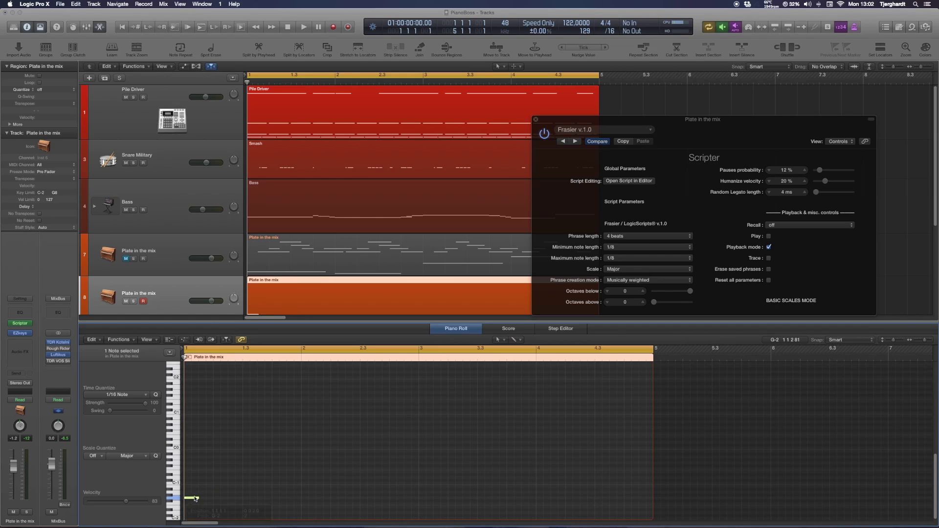
Copy the G-2 trigger note to the start of bar 3, on A#-2 for Phrase 11
{"action": "left_click", "coordinate": [197, 498]}
{"action": "mouse_move", "coordinate": [191, 501]}
{"action": "left_click_drag", "start_coordinate": [191, 500], "coordinate": [425, 489]}
Play the arrangement to audition the phrases triggered by the region, and move the Scripter window clear of the regions
{"action": "left_click", "coordinate": [100, 27]}
{"action": "left_click", "coordinate": [302, 27]}
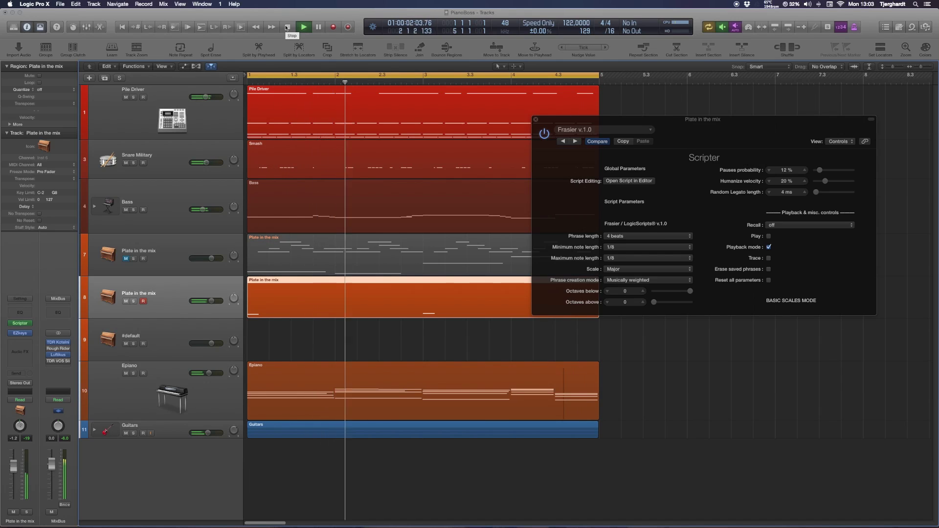
{"action": "left_click", "coordinate": [288, 27]}
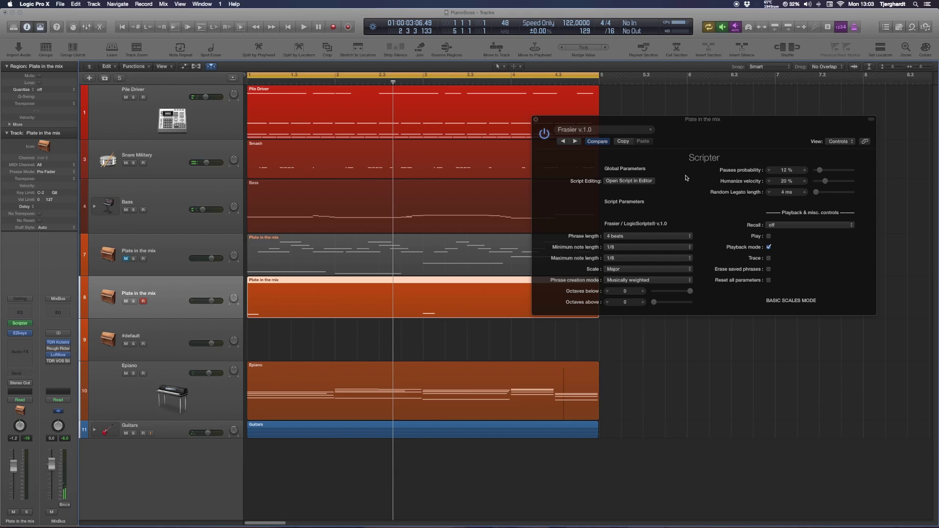
{"action": "left_click_drag", "start_coordinate": [765, 121], "coordinate": [818, 27]}
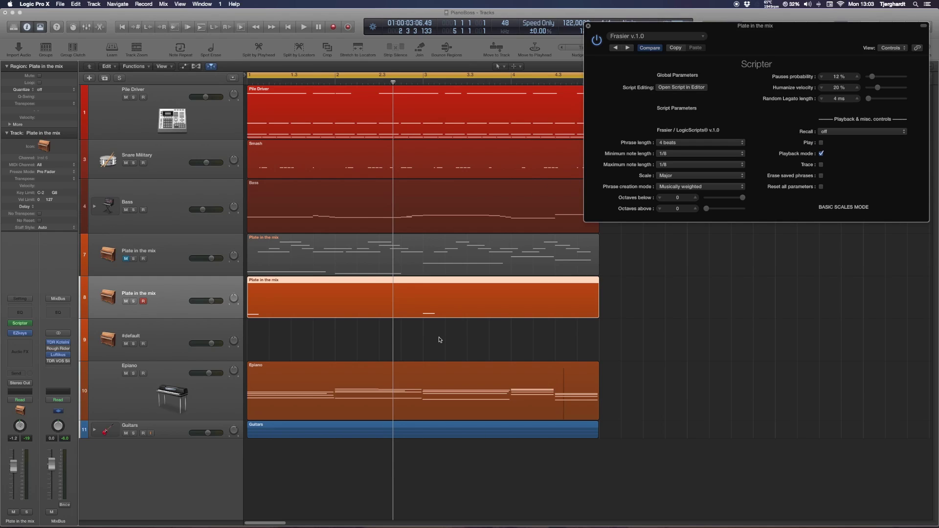
{"action": "left_click_drag", "start_coordinate": [744, 43], "coordinate": [718, 78]}
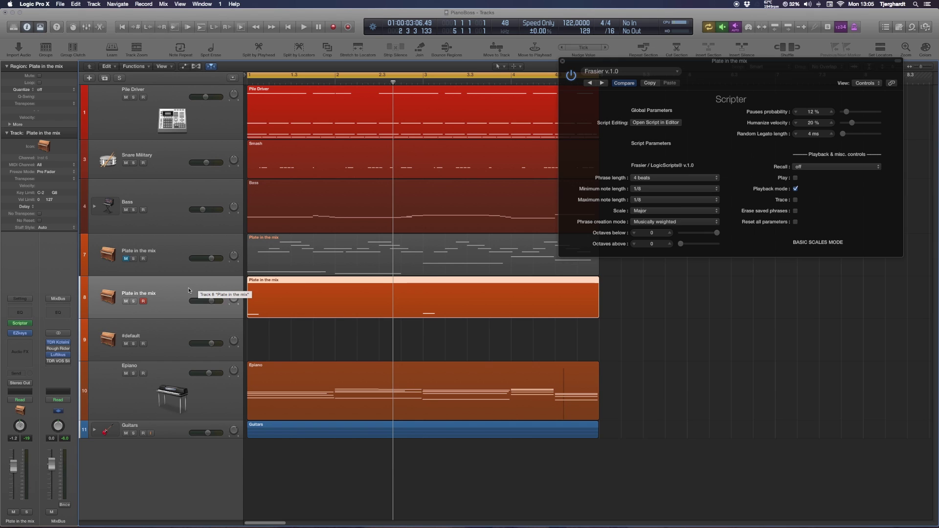
Replace EZkeys on track 8 with External Instrument and set its MIDI Destination to IAC-drivrutin MIDI FX record
{"action": "left_click", "coordinate": [30, 335]}
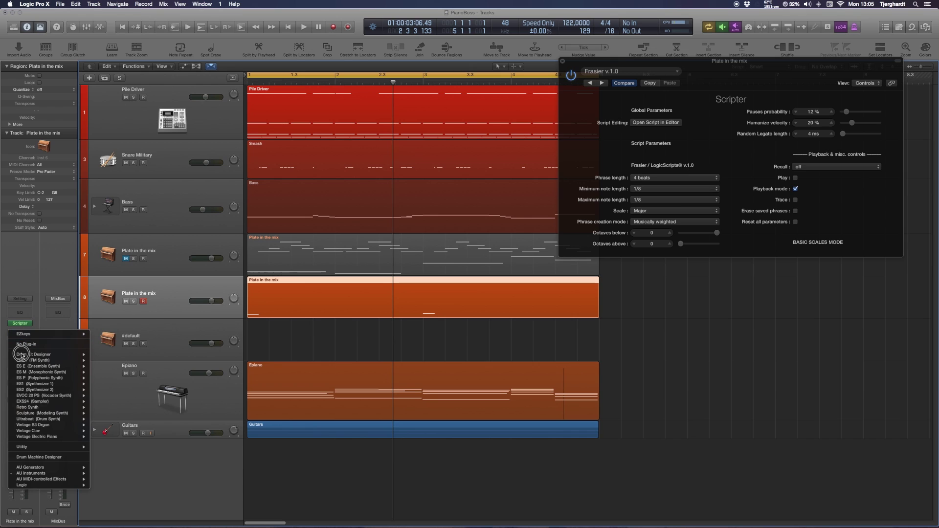
{"action": "mouse_move", "coordinate": [74, 447]}
{"action": "mouse_move", "coordinate": [132, 446]}
{"action": "left_click", "coordinate": [174, 457]}
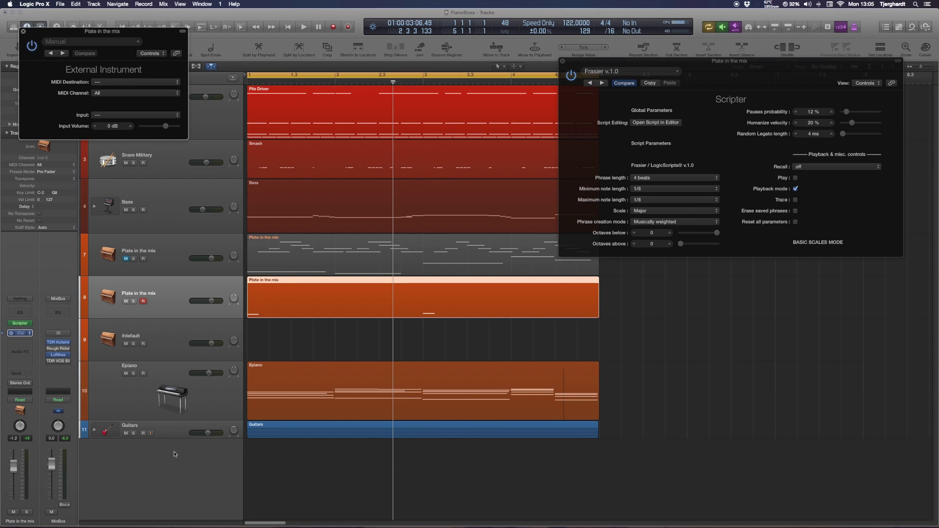
{"action": "left_click", "coordinate": [126, 83]}
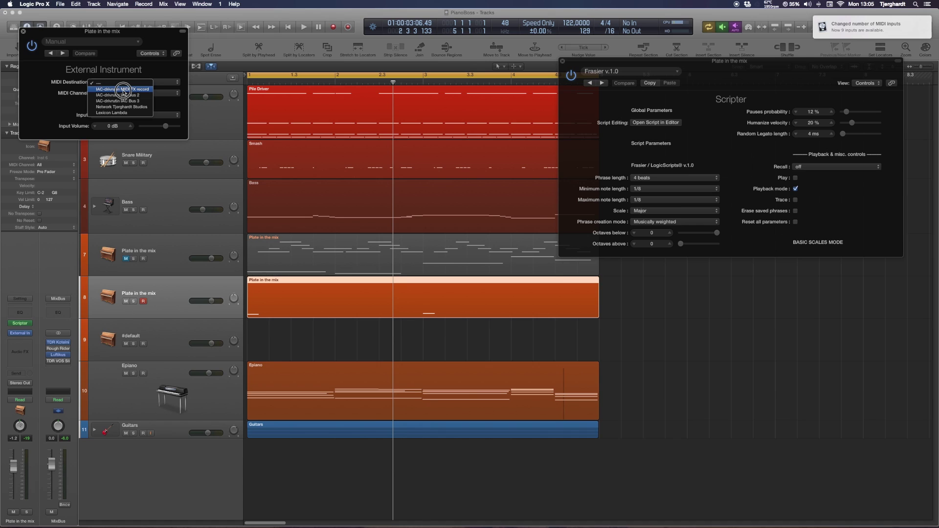
{"action": "left_click", "coordinate": [124, 90]}
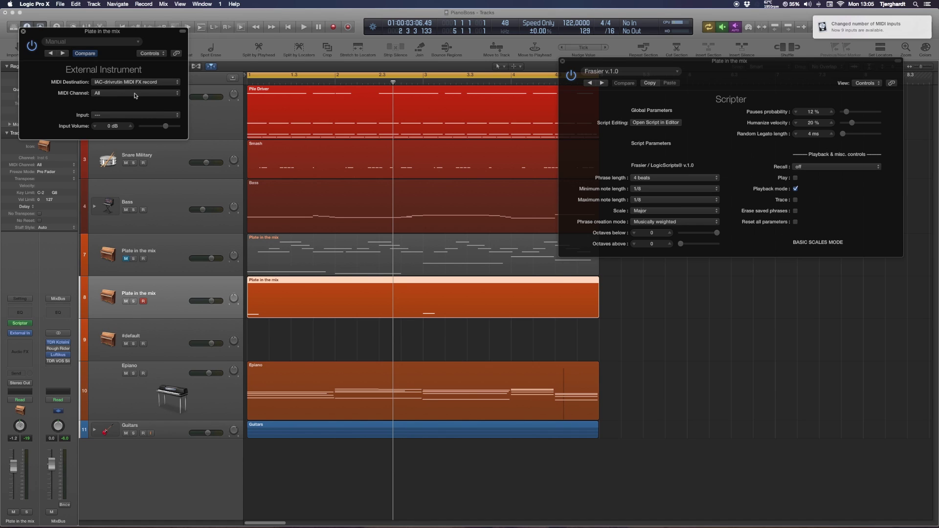
{"action": "left_click", "coordinate": [23, 32]}
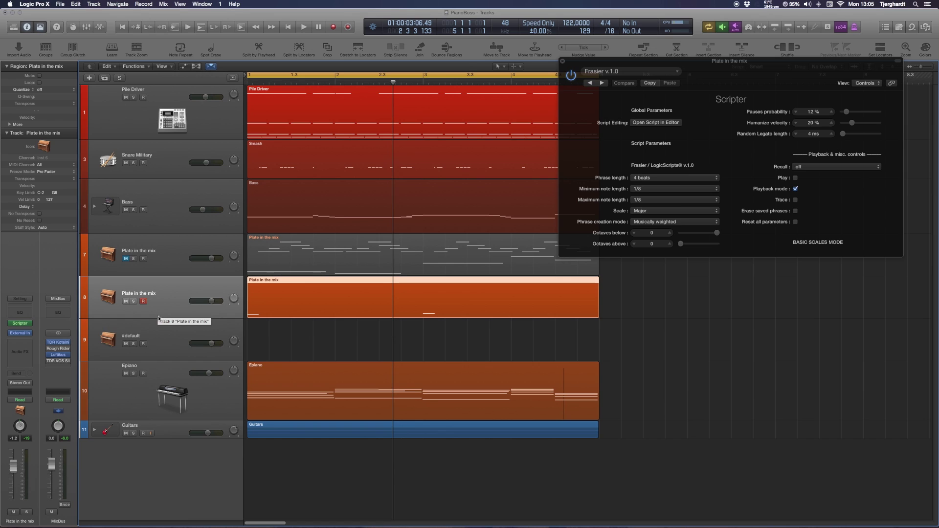
Record the script's MIDI output from bar 1 onto the #default track, and mute track 8
{"action": "left_click", "coordinate": [160, 330]}
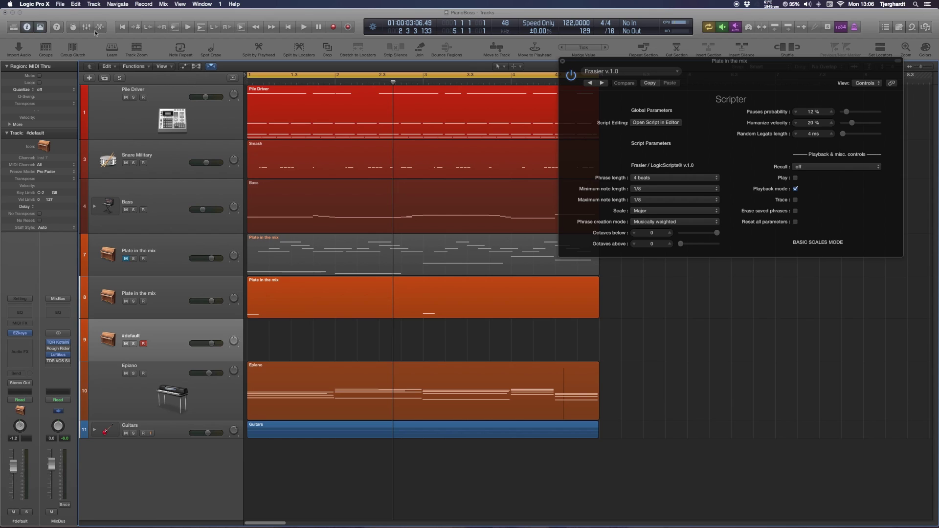
{"action": "left_click", "coordinate": [335, 28]}
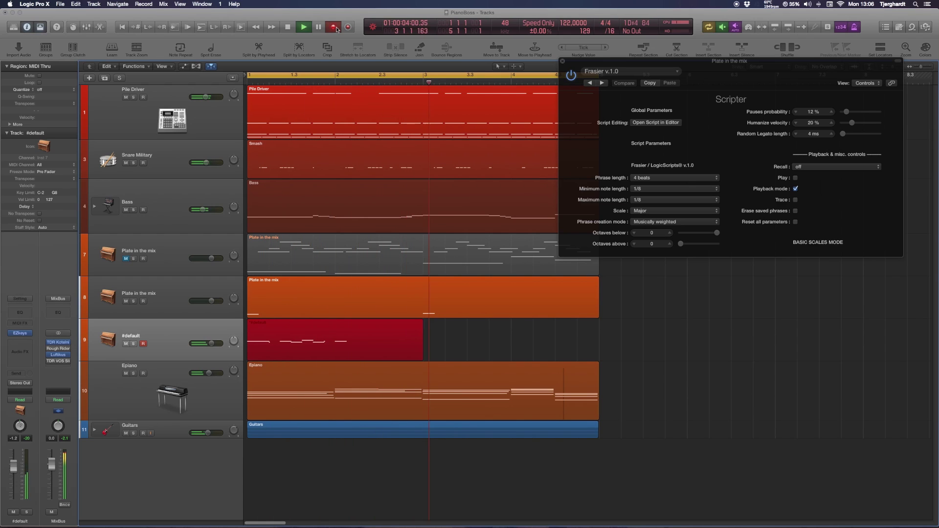
{"action": "left_click", "coordinate": [290, 28]}
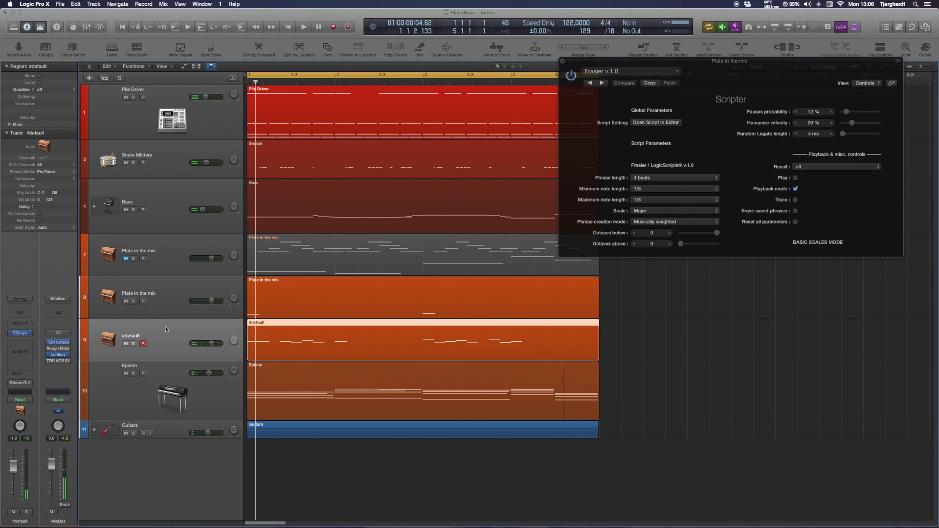
{"action": "left_click", "coordinate": [125, 301]}
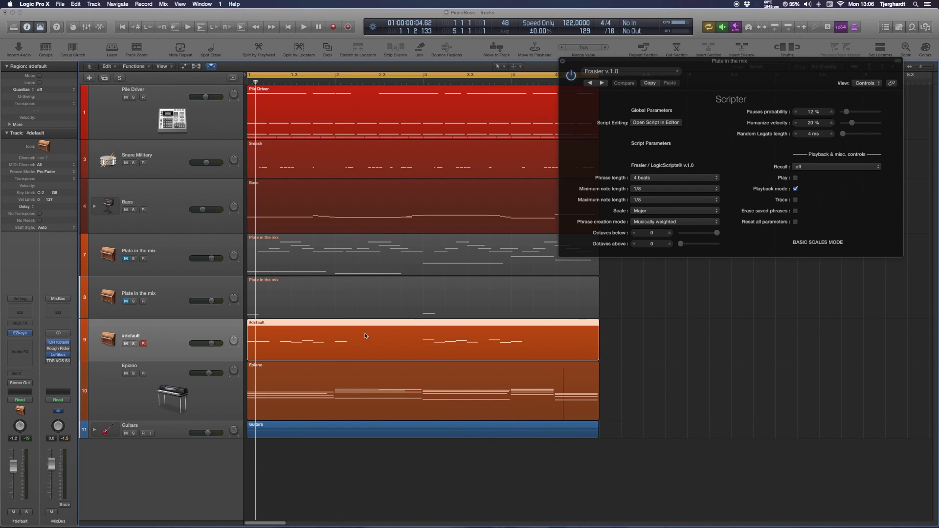
Examine the recorded notes of the #default region in the Piano Roll and play the arrangement to hear them
{"action": "double_click", "coordinate": [326, 336]}
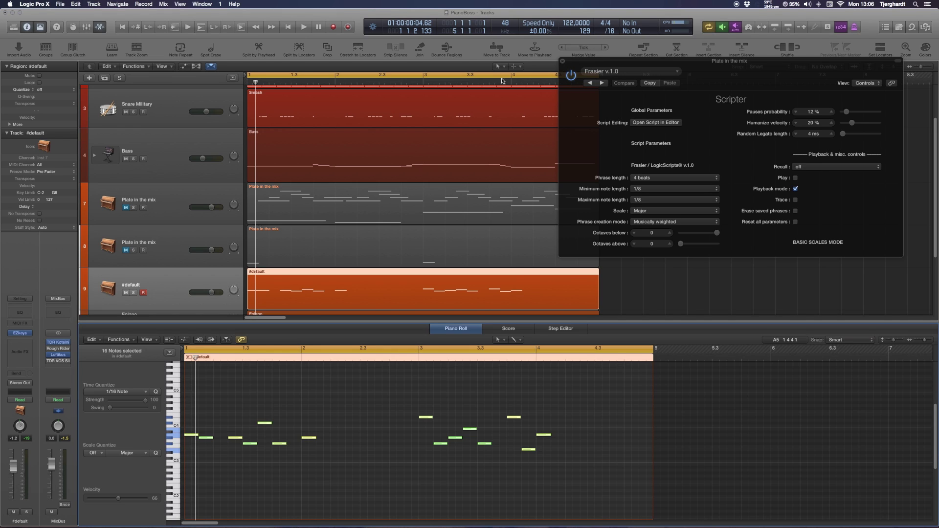
{"action": "left_click", "coordinate": [100, 27]}
{"action": "key", "text": "space"}
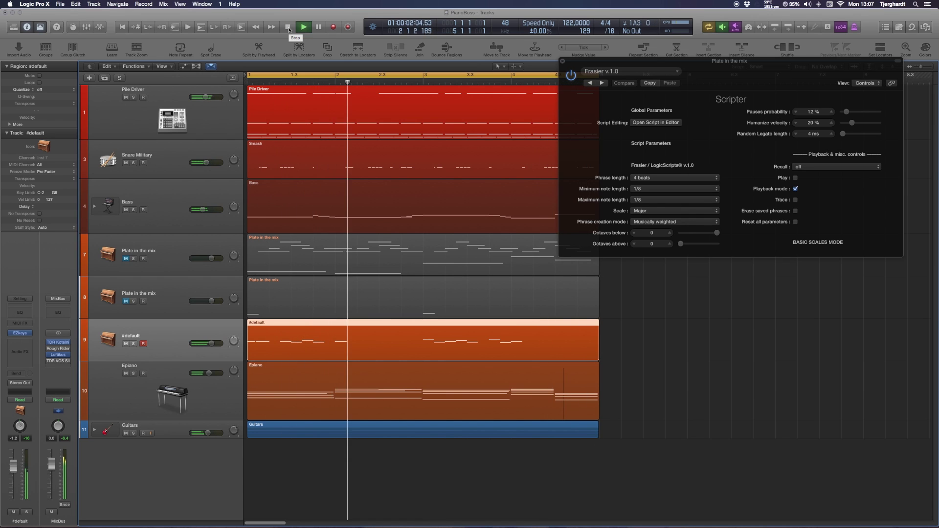
{"action": "left_click", "coordinate": [288, 29]}
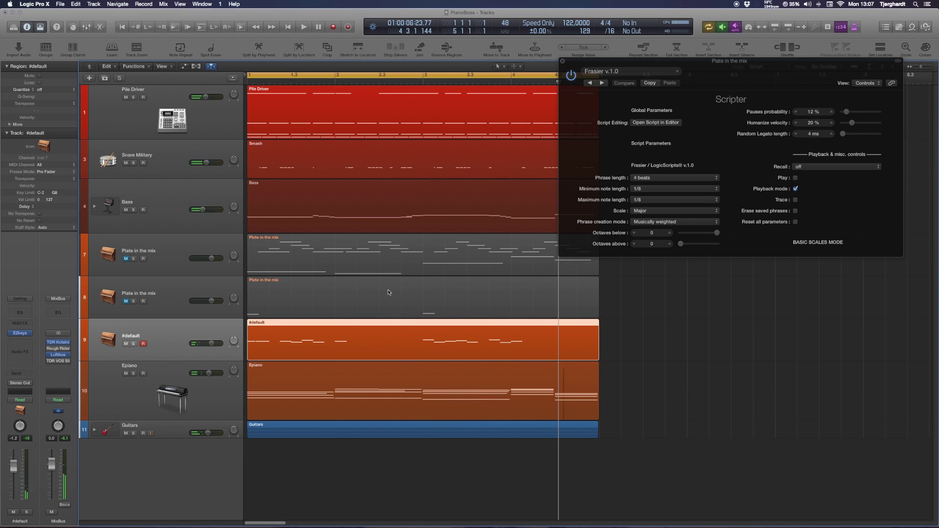
Set the Random Legato length to 0 ms and open the Frasier script in the Script Editor, placed beside the Scripter window
{"action": "left_click_drag", "start_coordinate": [717, 78], "coordinate": [666, 108]}
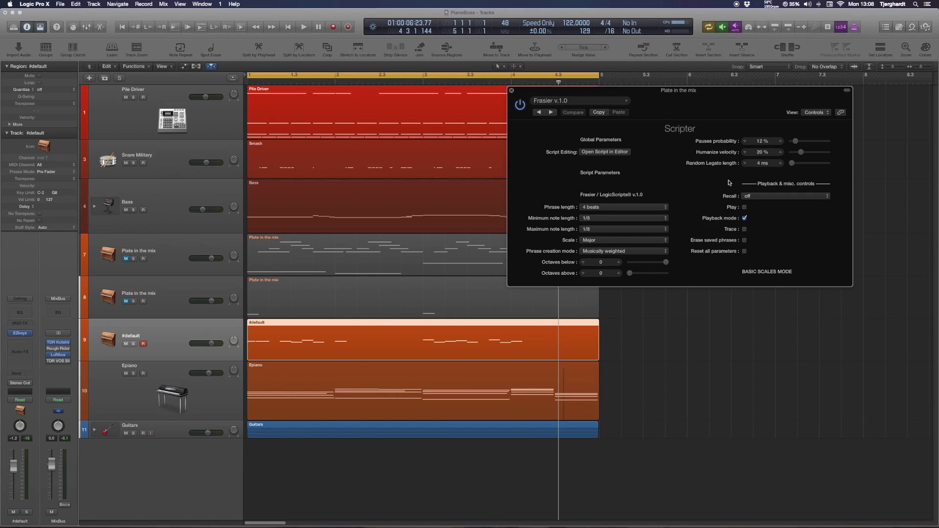
{"action": "left_click_drag", "start_coordinate": [793, 165], "coordinate": [792, 165]}
{"action": "left_click", "coordinate": [605, 152]}
{"action": "left_click_drag", "start_coordinate": [657, 115], "coordinate": [319, 137]}
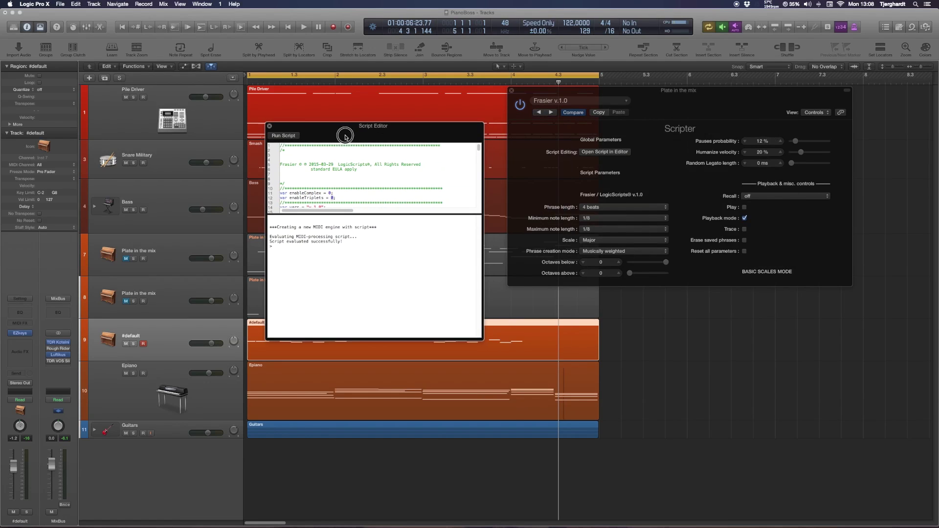
Turn off Playback mode in the Frasier script and recall Phrase 8 G-2
{"action": "left_click", "coordinate": [744, 219]}
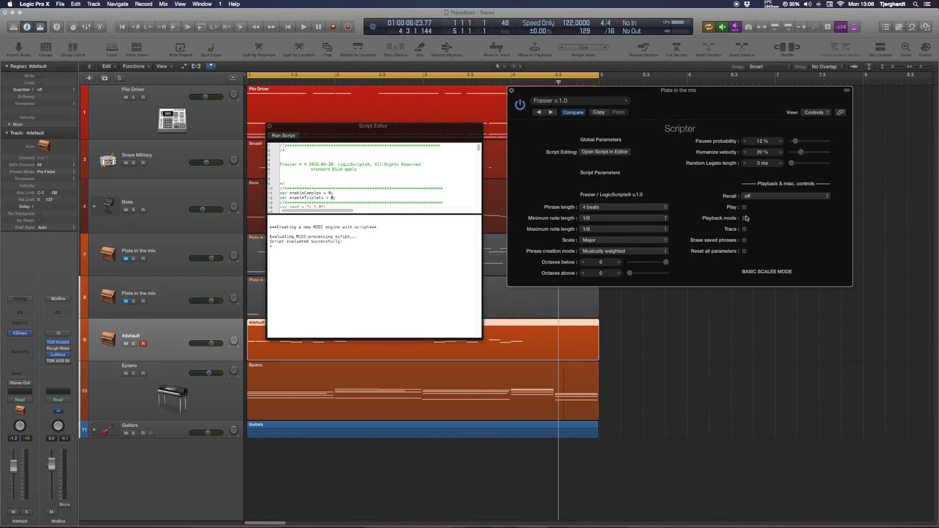
{"action": "left_click", "coordinate": [750, 196]}
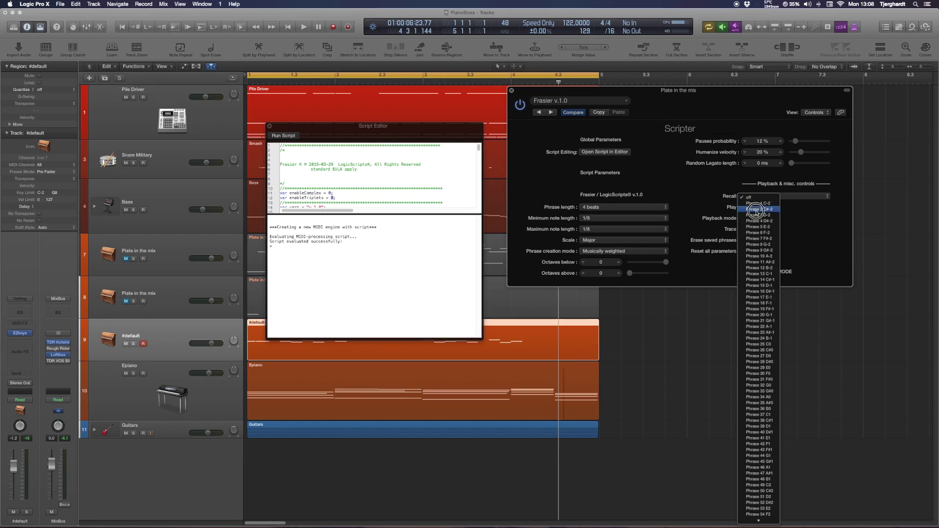
{"action": "left_click", "coordinate": [766, 245]}
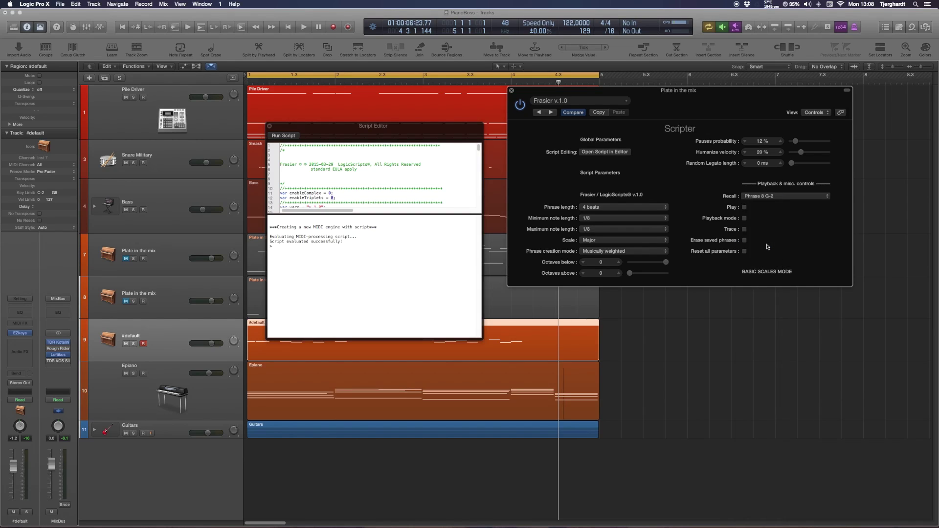
Try to turn on the script's Trace option for the recalled Phrase 8 G-2
{"action": "left_click", "coordinate": [745, 230]}
{"action": "left_click", "coordinate": [745, 230]}
{"action": "left_click", "coordinate": [745, 230]}
With the Scripter on track 8 switched on, recall Phrase 3 D-2 and trigger Trace for it
{"action": "left_click", "coordinate": [183, 296]}
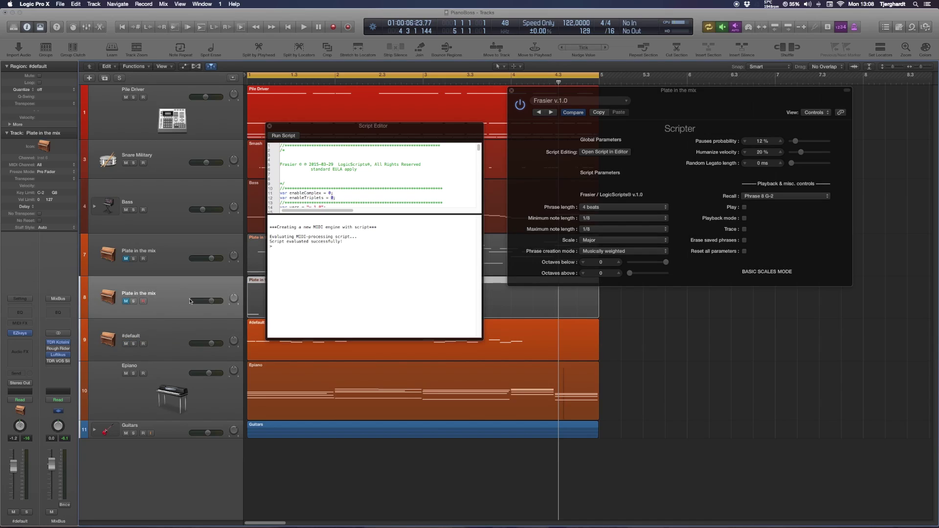
{"action": "left_click", "coordinate": [652, 155]}
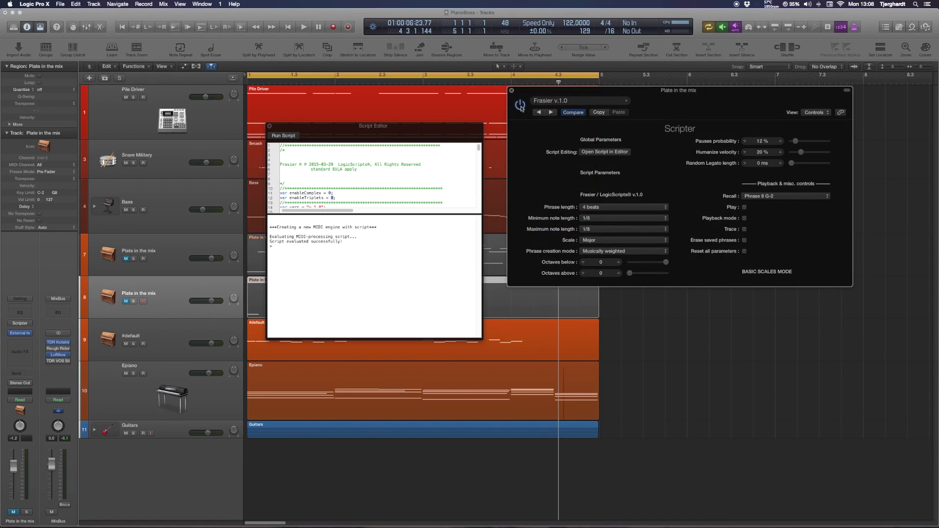
{"action": "left_click", "coordinate": [751, 198]}
{"action": "left_click", "coordinate": [752, 214]}
{"action": "left_click", "coordinate": [744, 230]}
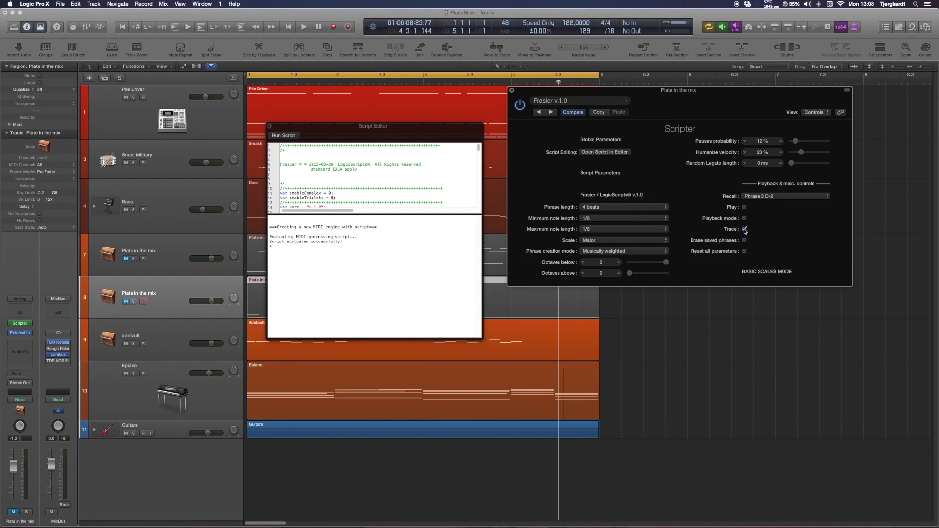
{"action": "left_click", "coordinate": [758, 195]}
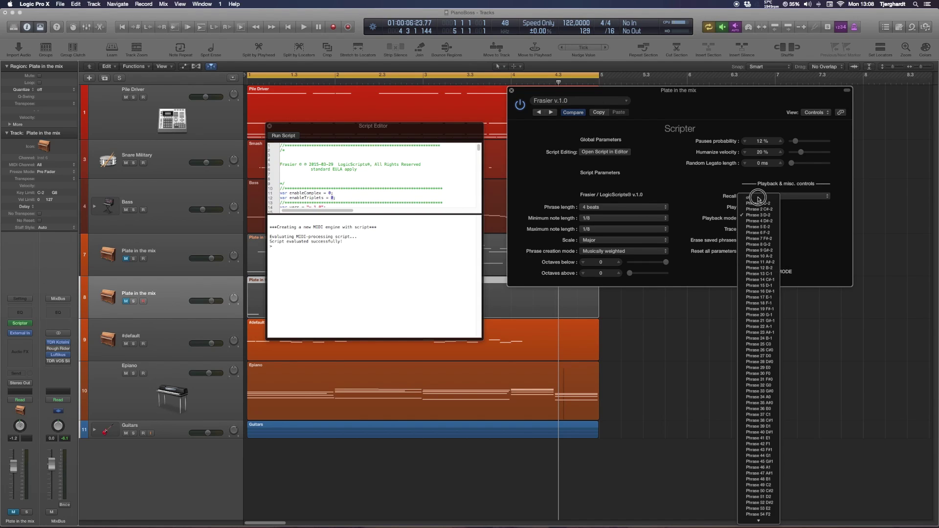
{"action": "left_click", "coordinate": [792, 213]}
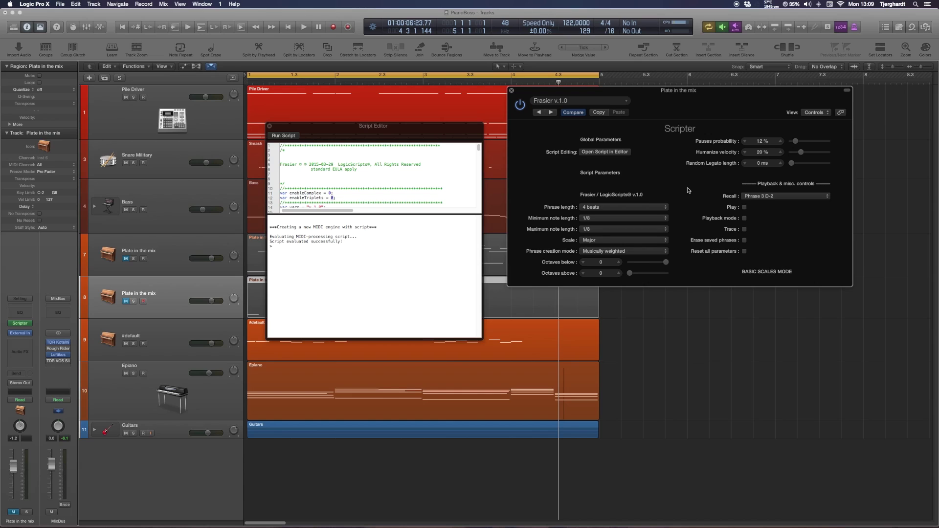
Move the Script Editor below the Scripter window to uncover the regions, and keep track 8, Plate in the mix, selected
{"action": "left_click_drag", "start_coordinate": [444, 131], "coordinate": [848, 296]}
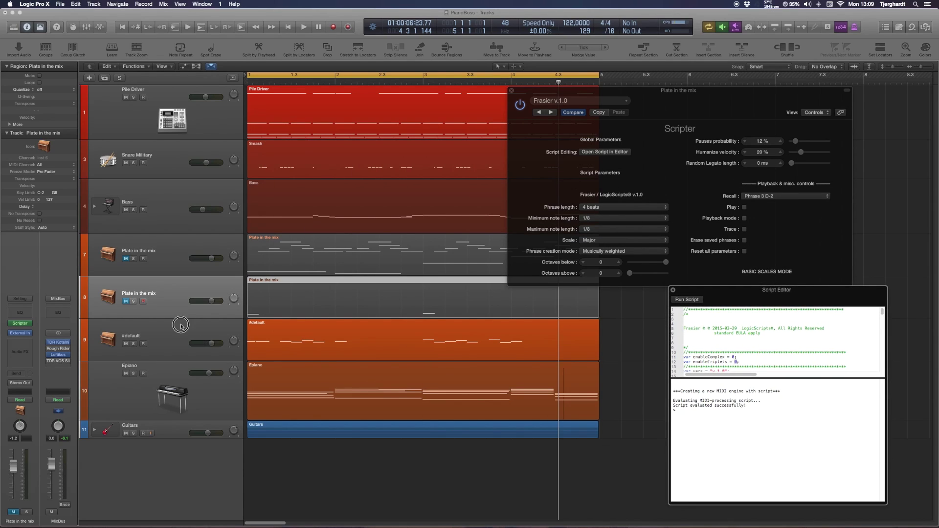
{"action": "left_click", "coordinate": [203, 334]}
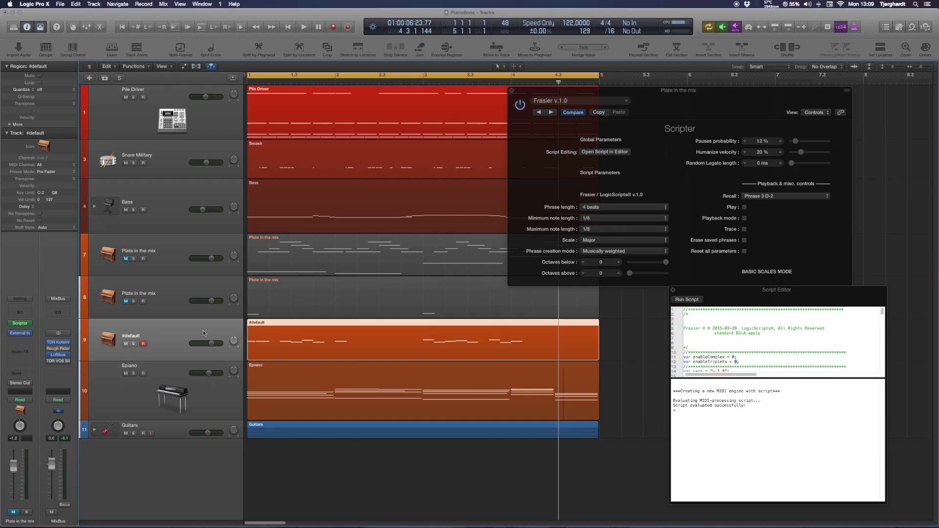
{"action": "left_click", "coordinate": [169, 313]}
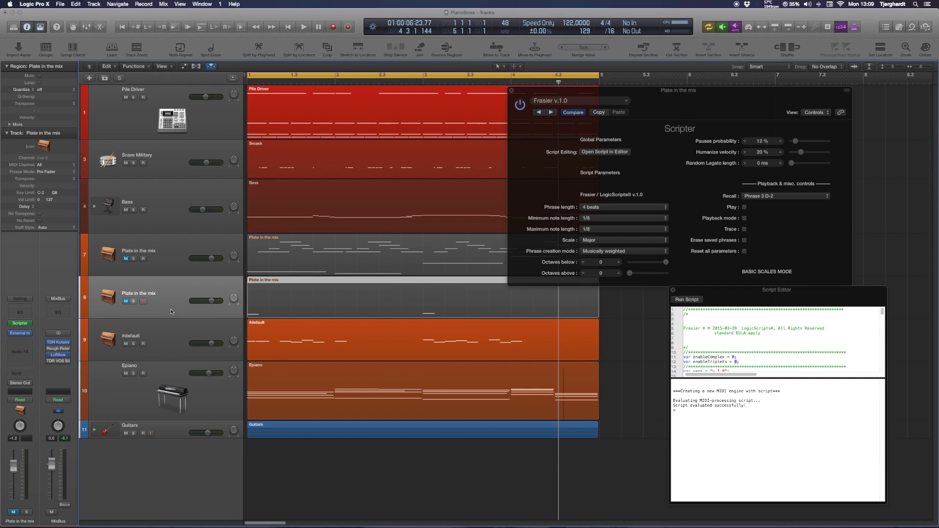